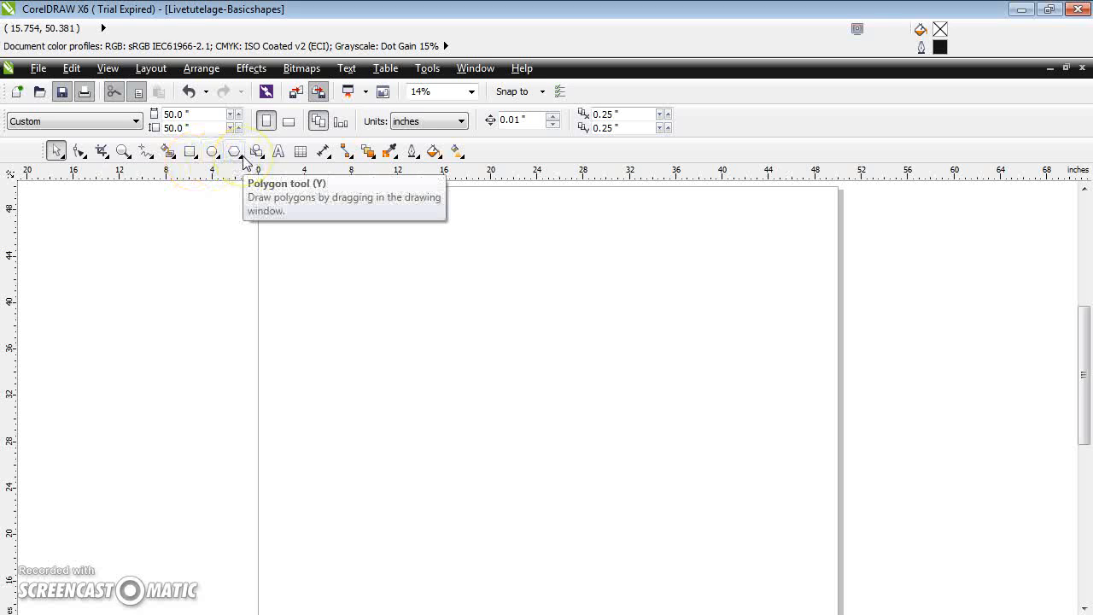
Step: Draw a right triangle about 14.1 in wide and 19.8 in high in the page's upper-left area with the Basic Shapes tool
click(190, 154)
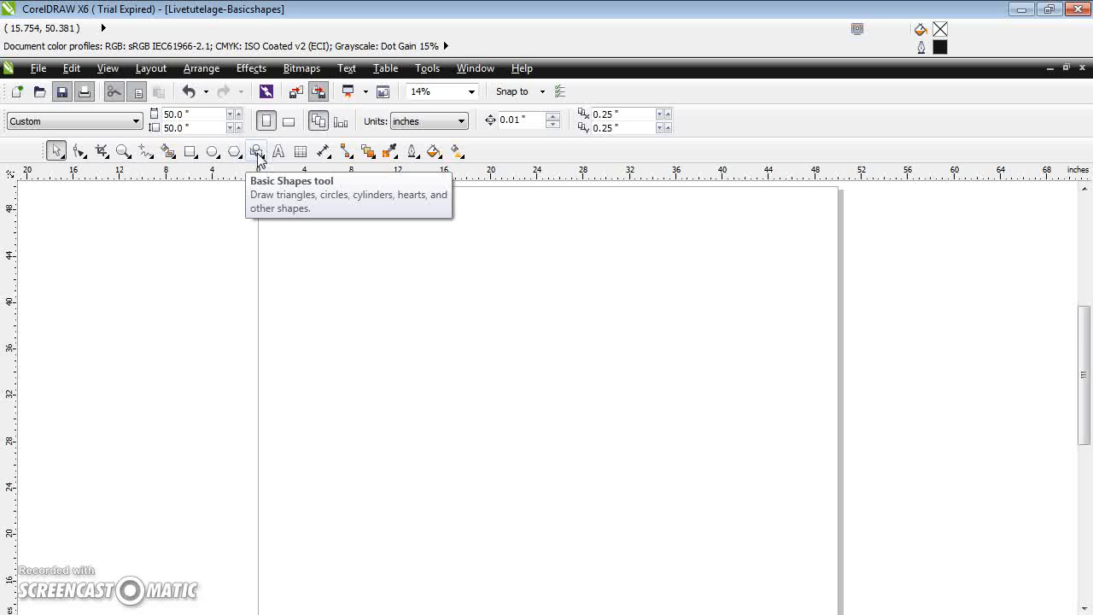
click(258, 153)
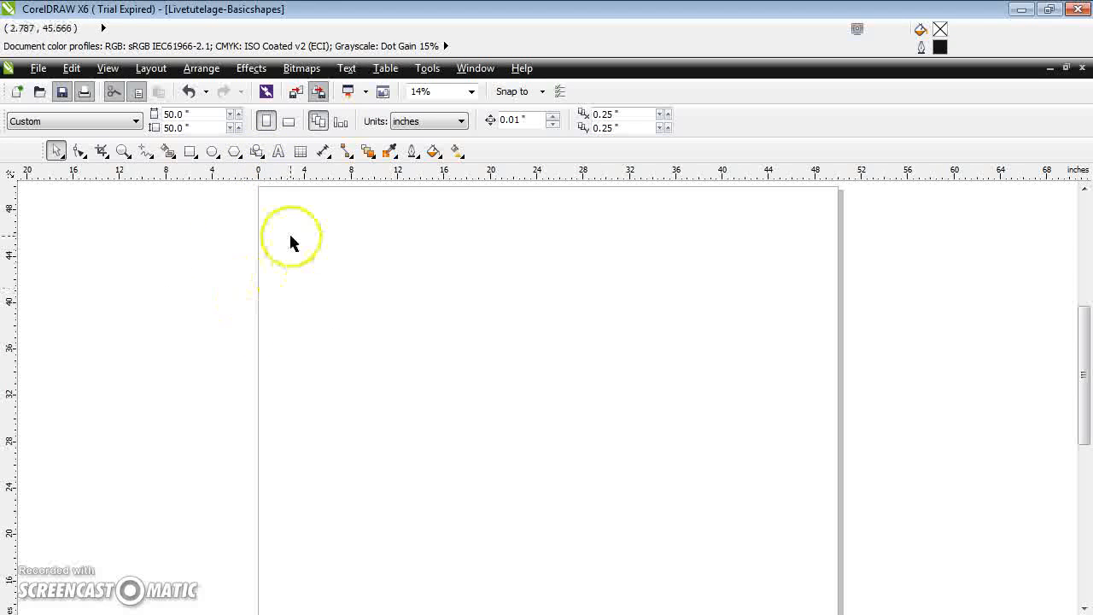
click(259, 155)
click(260, 155)
click(260, 156)
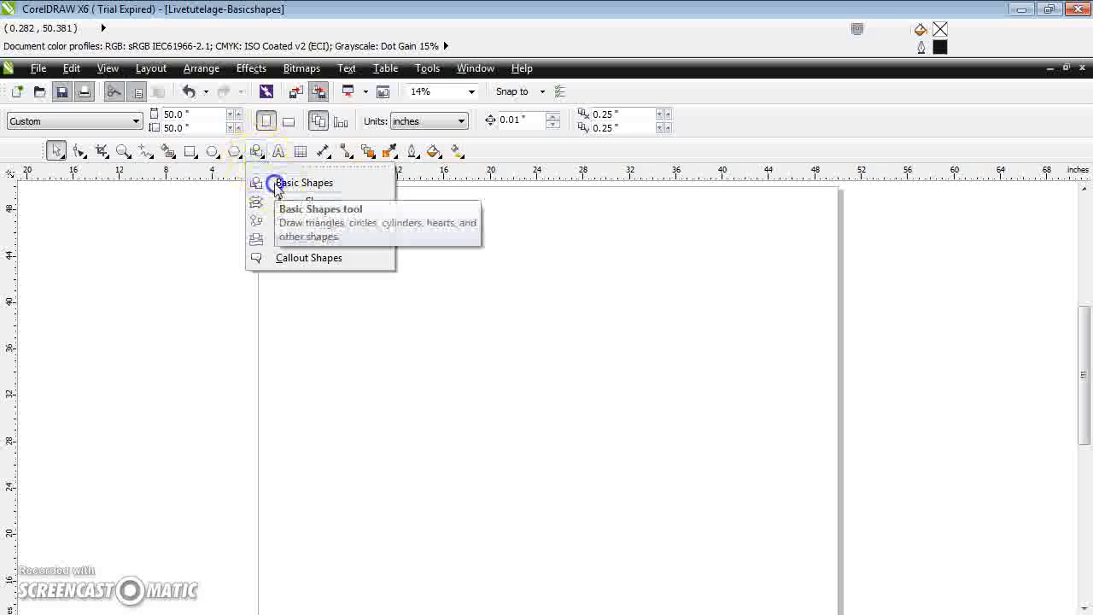
click(278, 185)
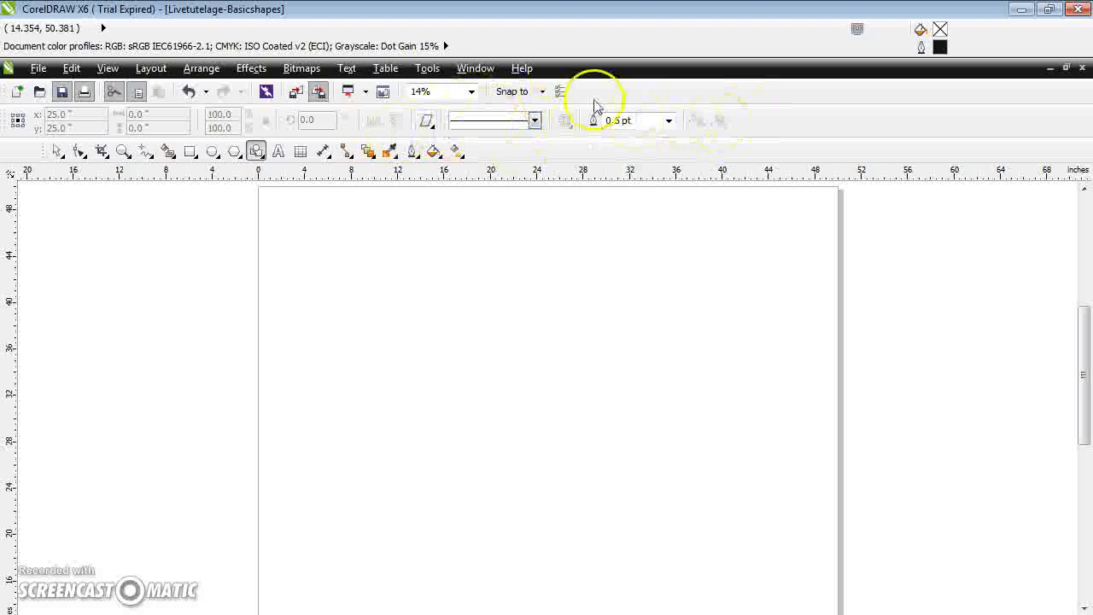
click(433, 128)
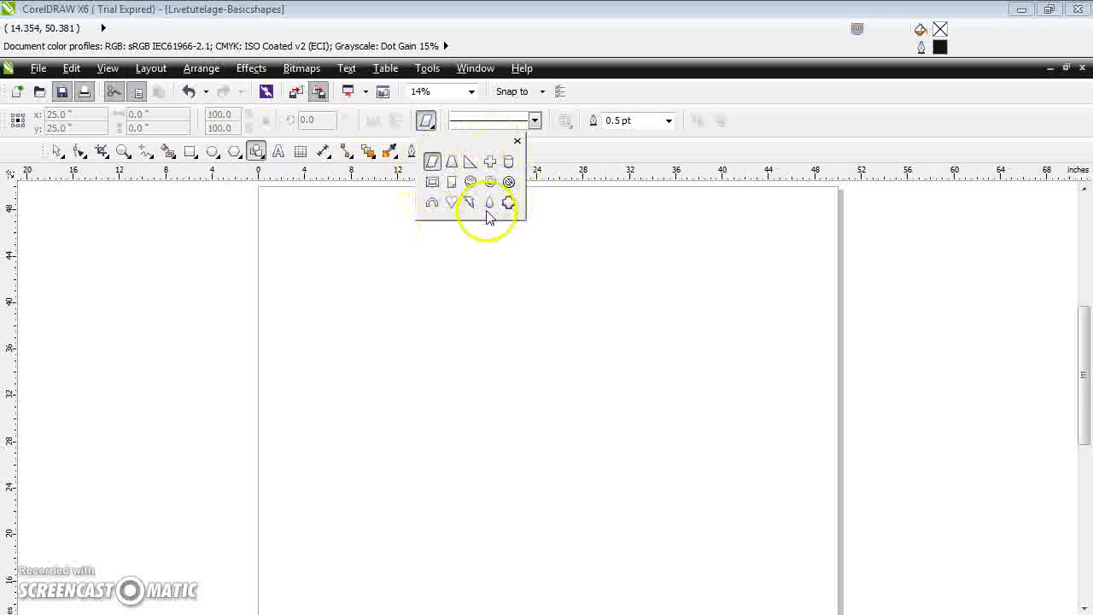
click(467, 163)
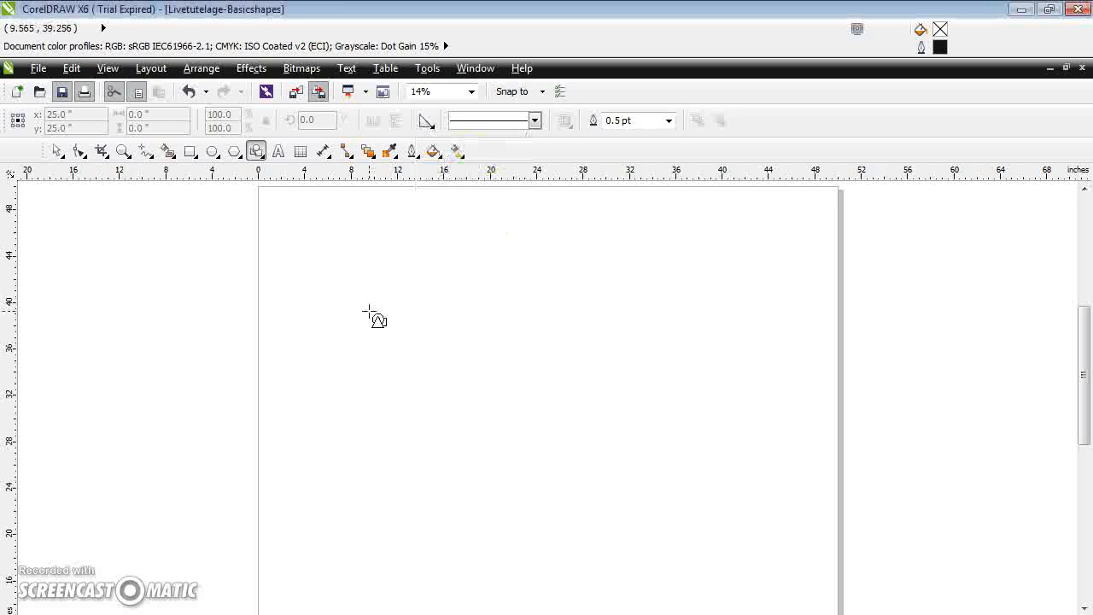
drag(304, 228, 468, 455)
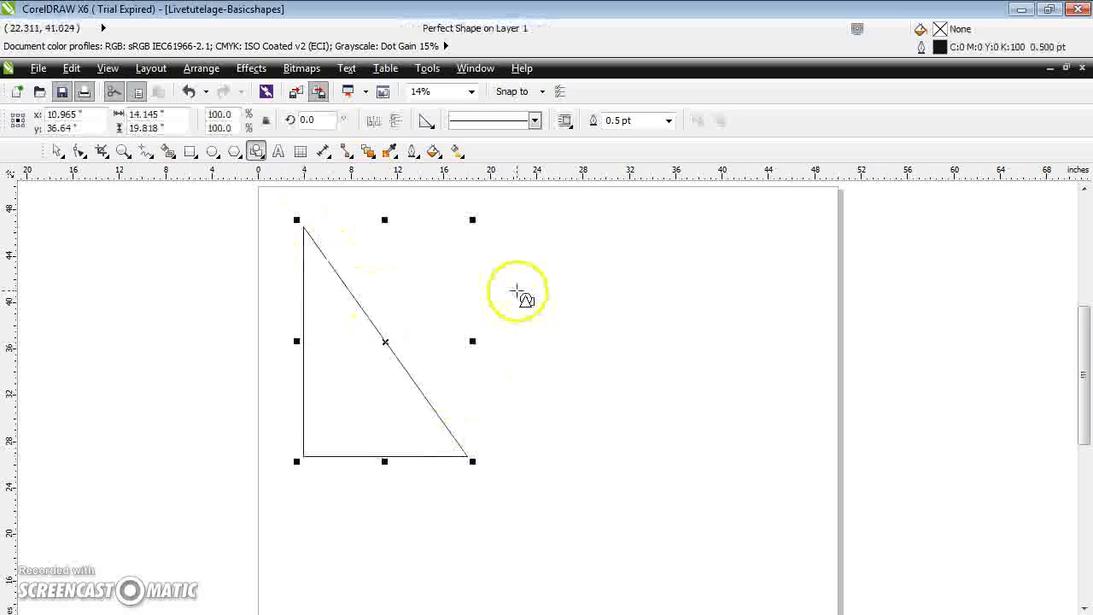
Step: Apply a dashed line style to the right triangle's outline
click(535, 122)
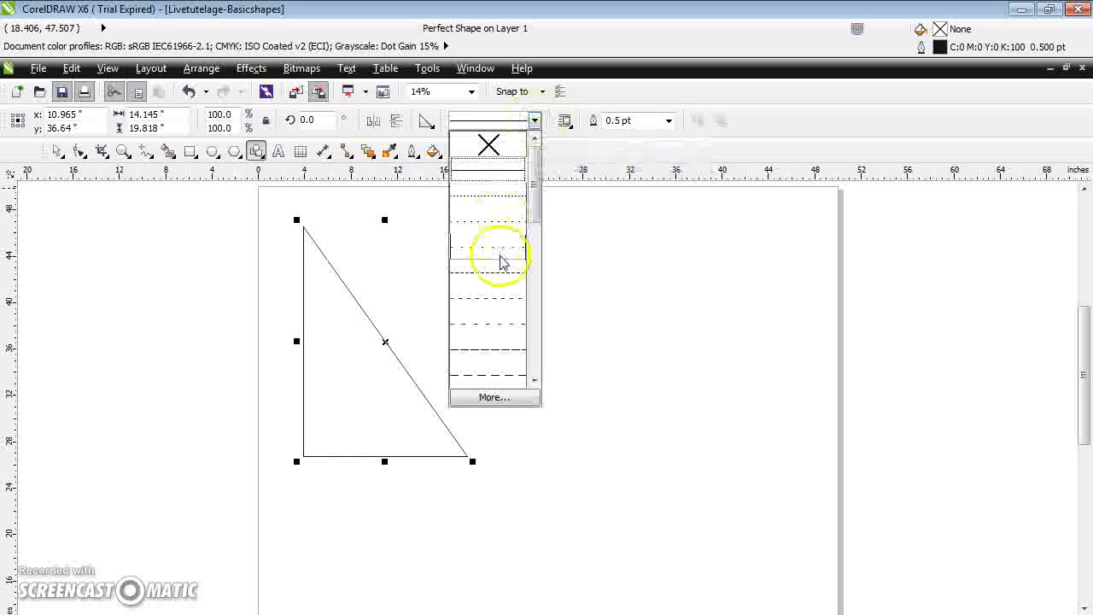
drag(537, 205, 537, 229)
click(504, 205)
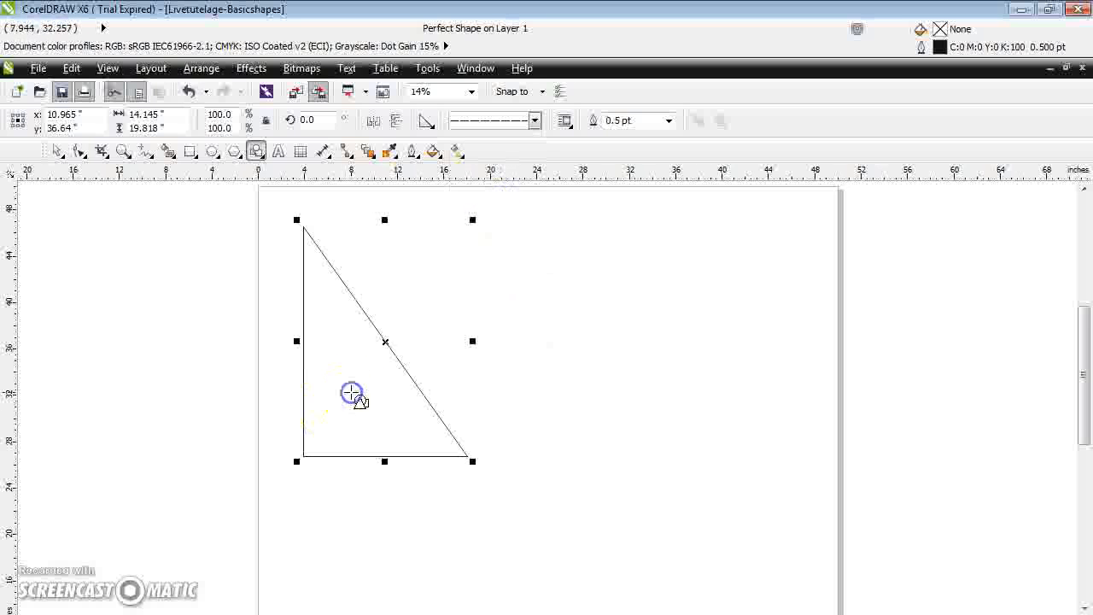
Step: Draw a trial right triangle about 11.8 in wide and 16 in high beside the first one and delete it
drag(558, 258, 697, 445)
click(512, 220)
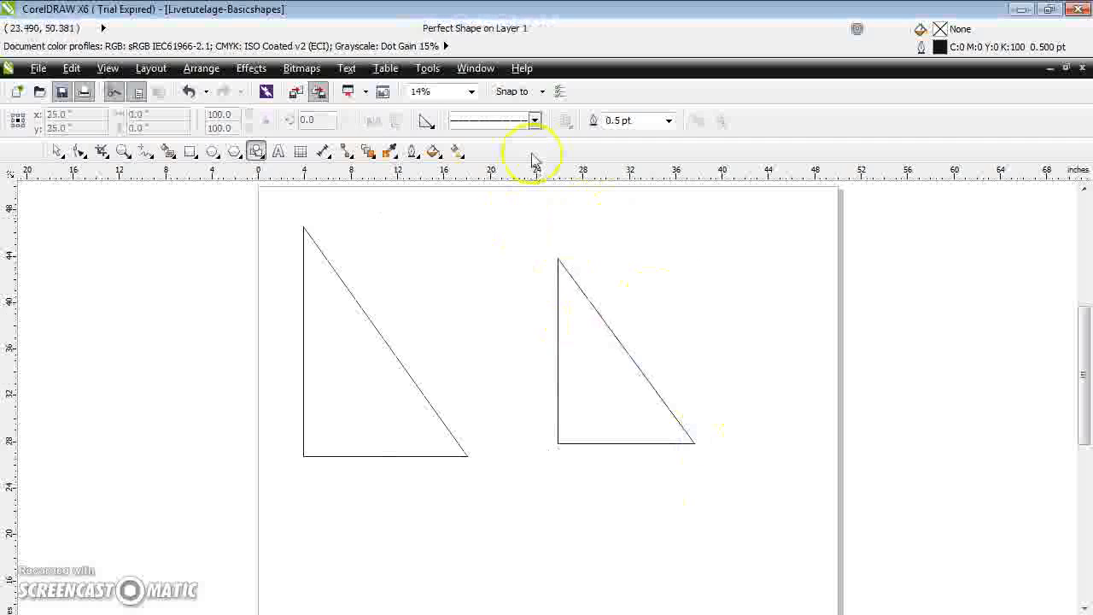
click(602, 329)
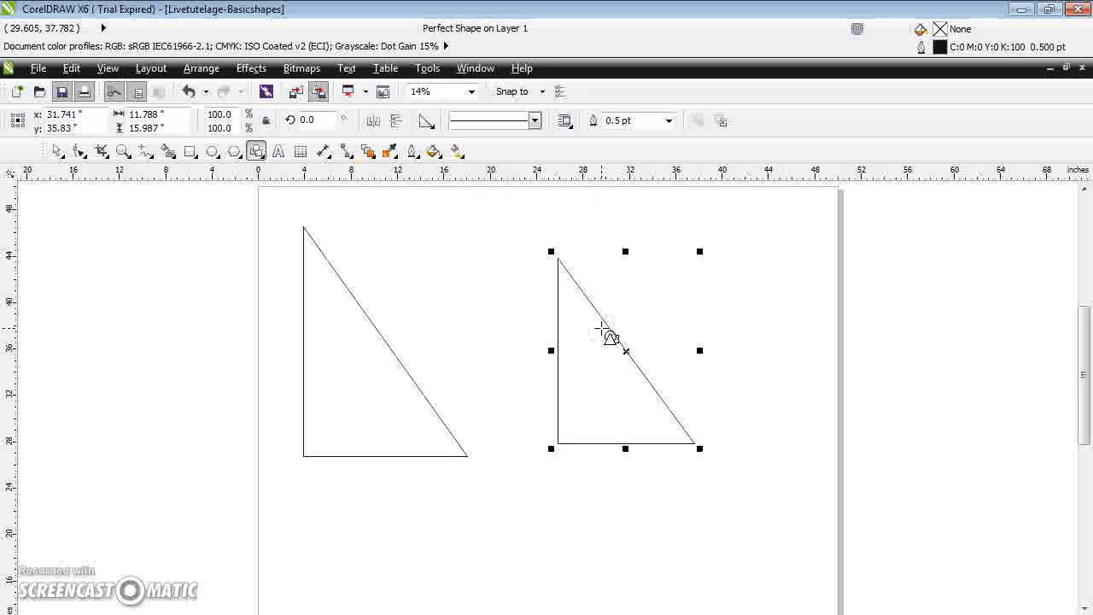
key(Delete)
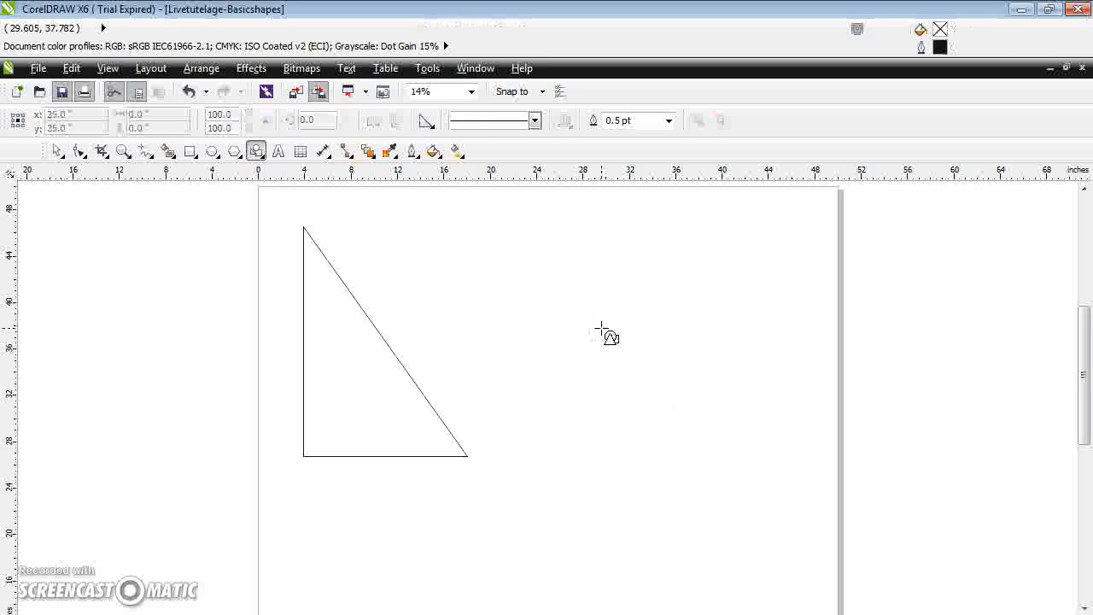
Step: Set the default outline width for graphics and artistic media to 24 pt and draw a right triangle about 13.9 in wide and 15.4 in high
click(536, 122)
click(508, 171)
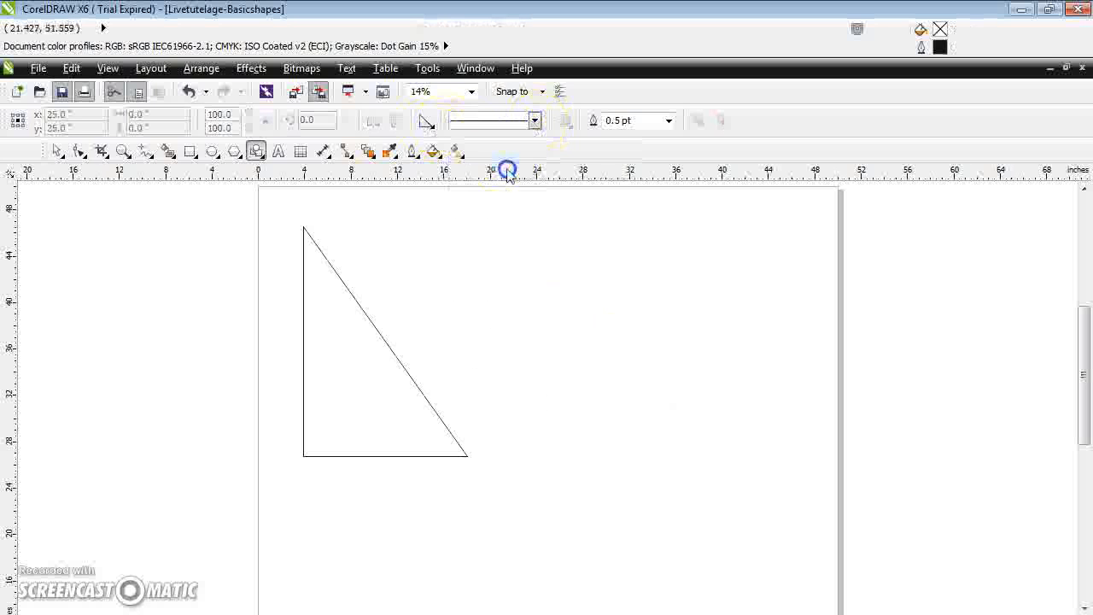
click(671, 122)
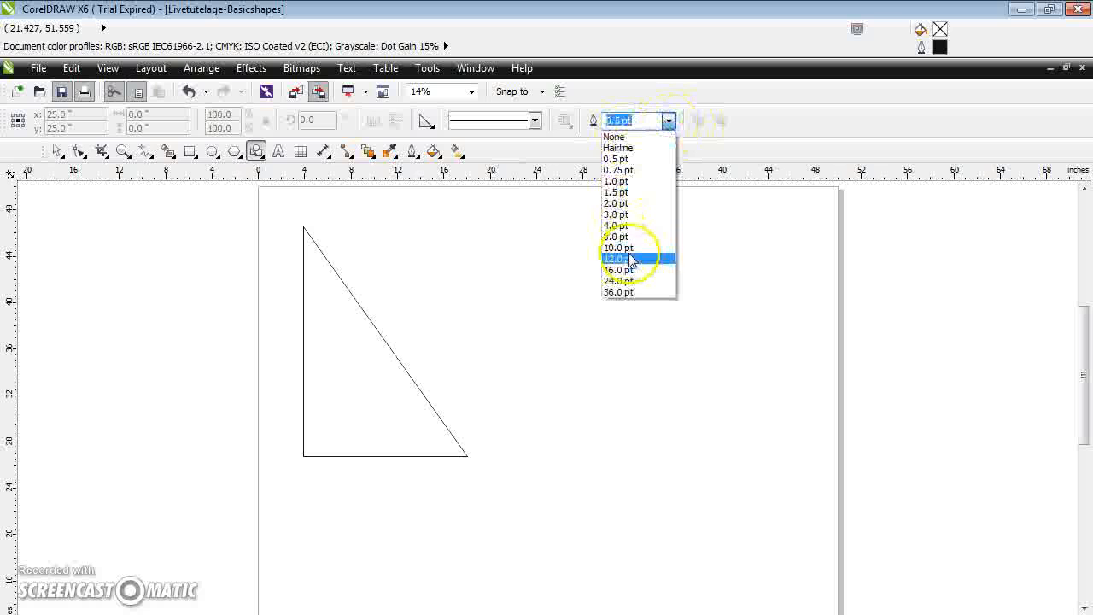
click(630, 282)
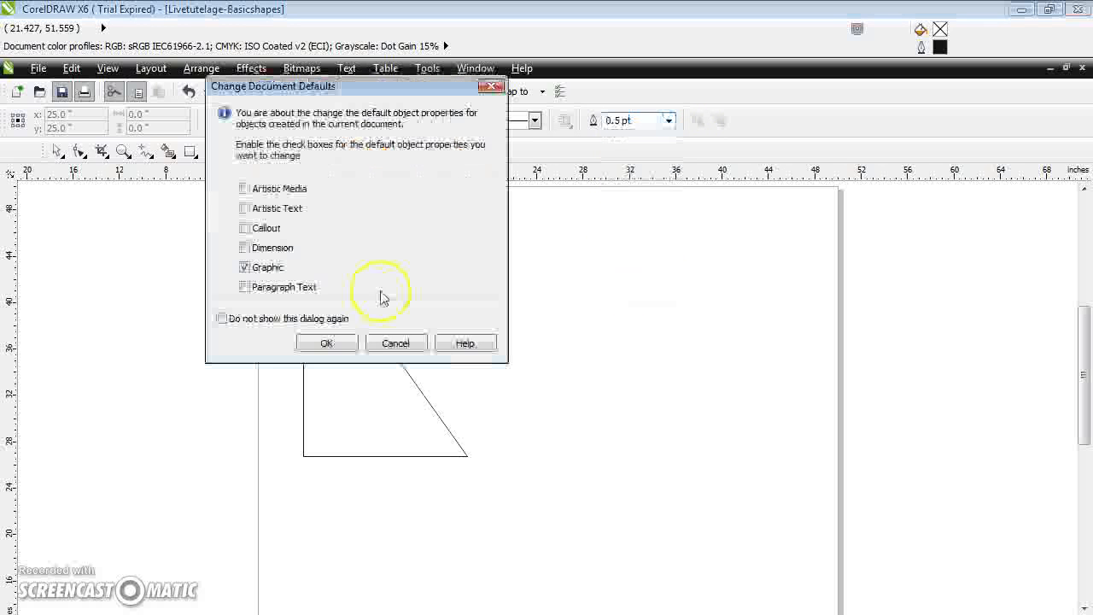
click(244, 188)
click(326, 344)
drag(471, 250, 632, 427)
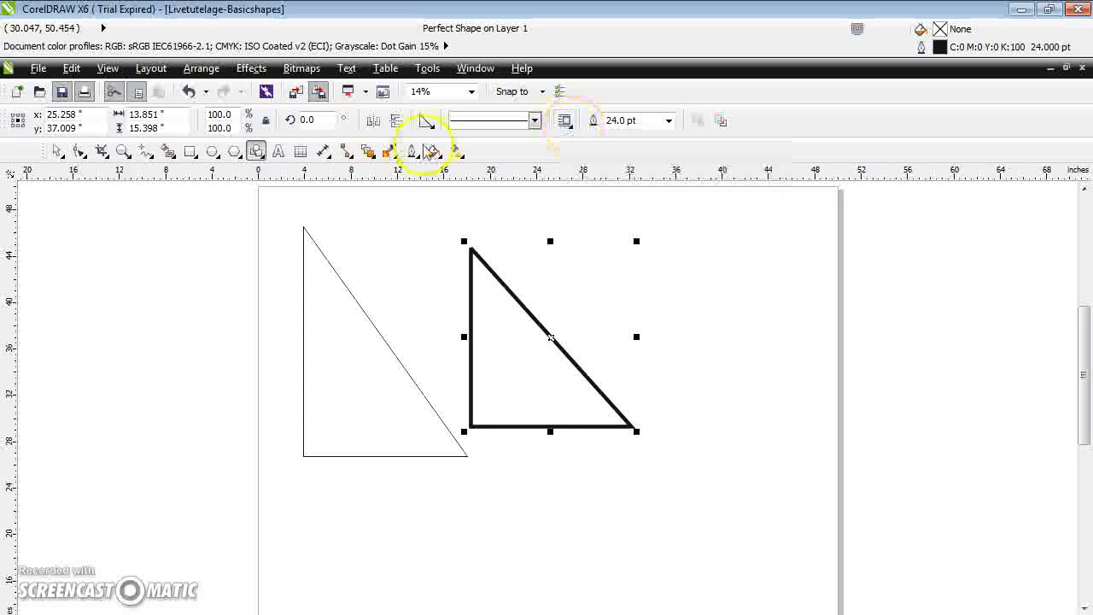
Step: Fill the thick-outlined triangle with a uniform Magenta color from the CMYK palette
click(455, 152)
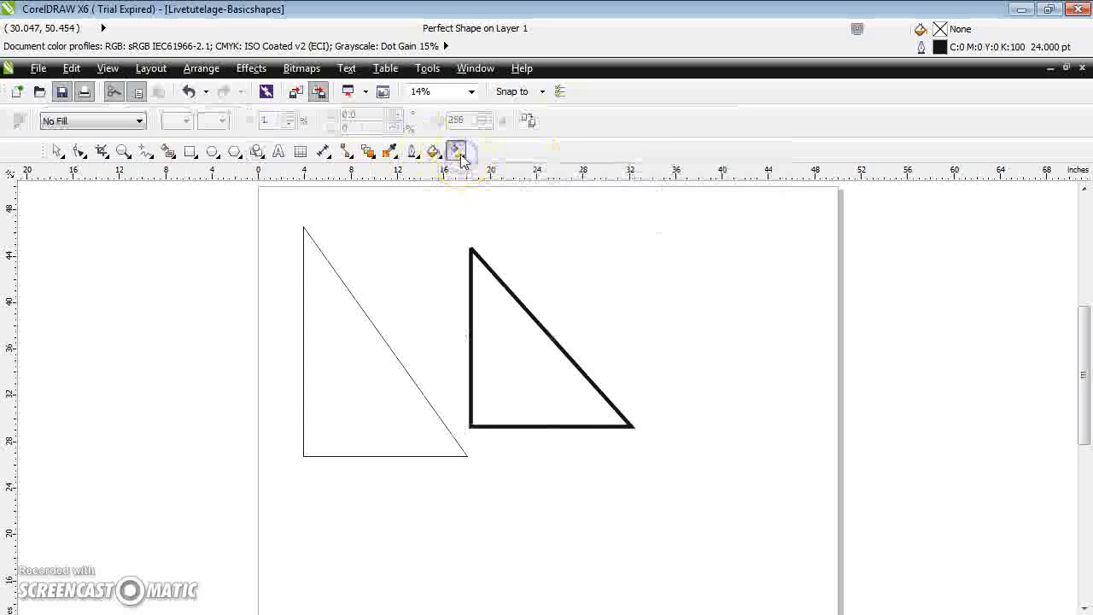
click(52, 121)
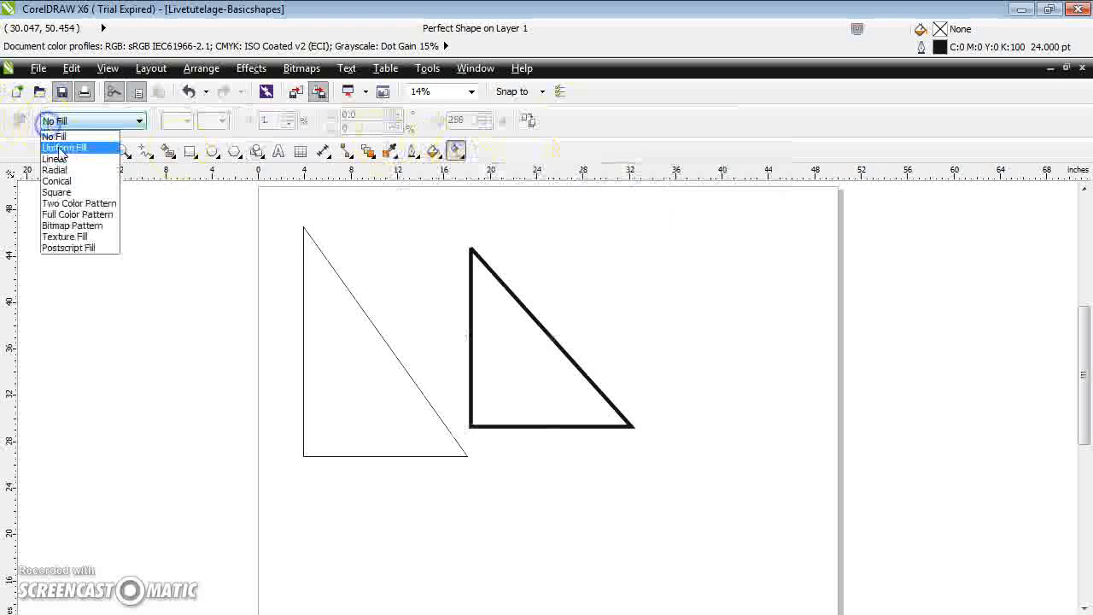
click(58, 145)
click(18, 121)
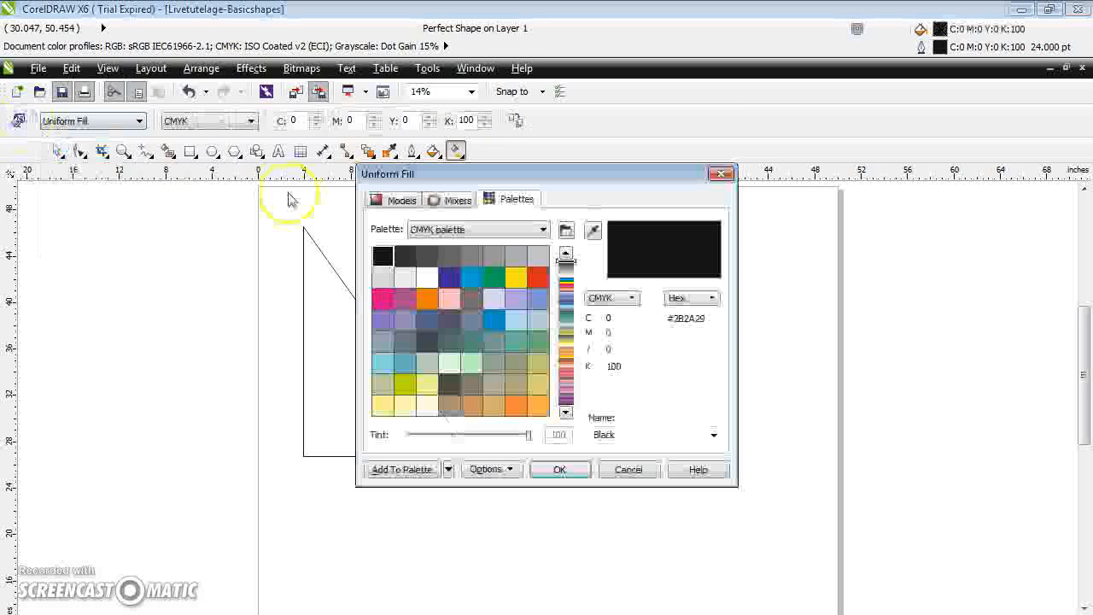
click(406, 306)
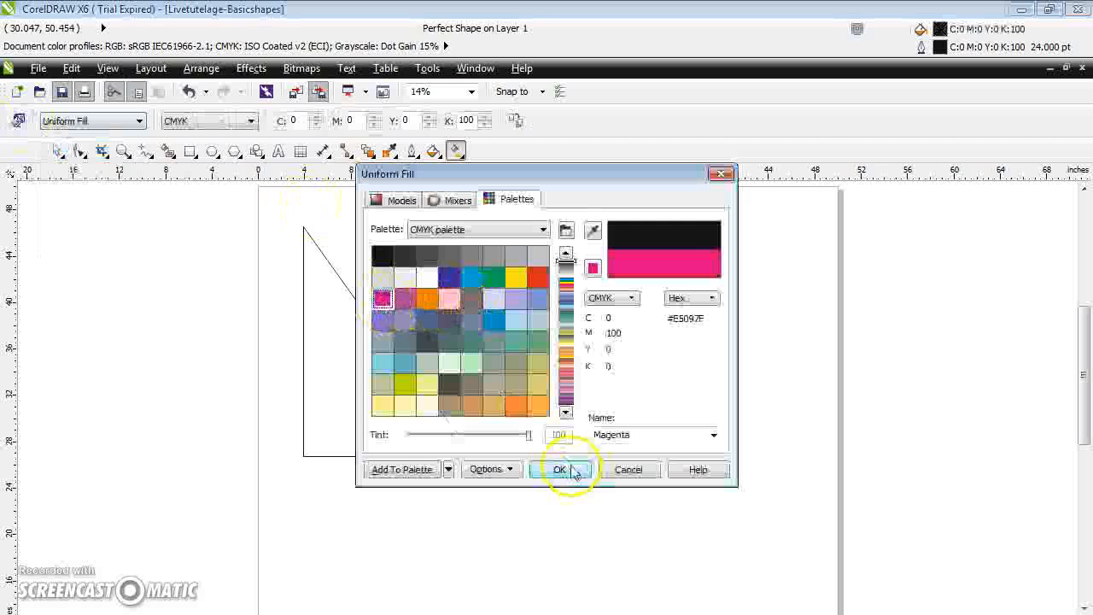
click(559, 470)
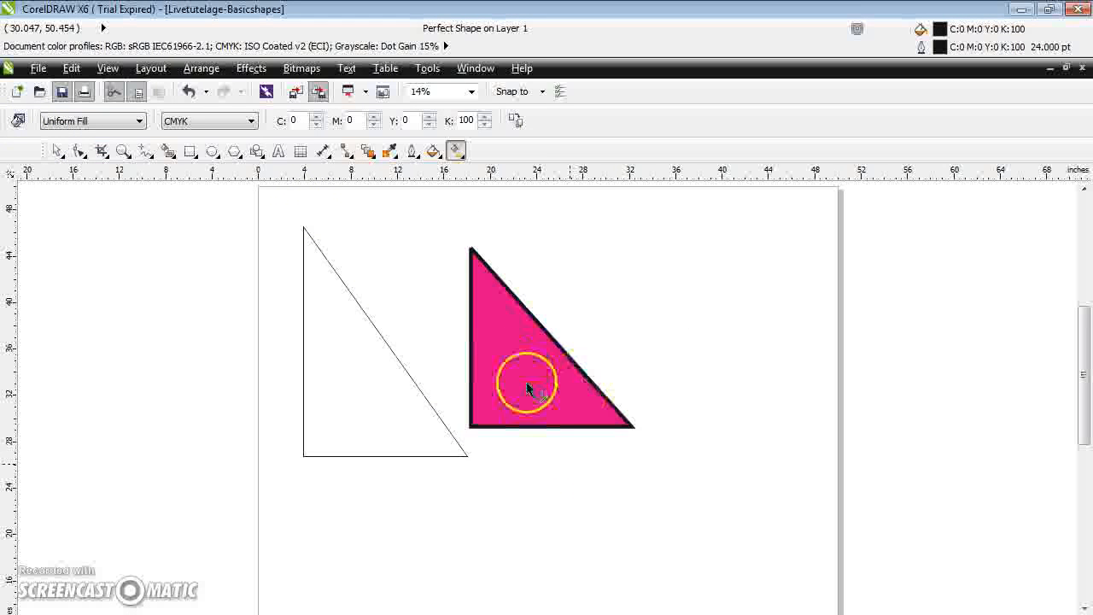
Step: Move the magenta triangle to the page's upper-right corner and delete the unfilled thin-outlined triangle
click(57, 150)
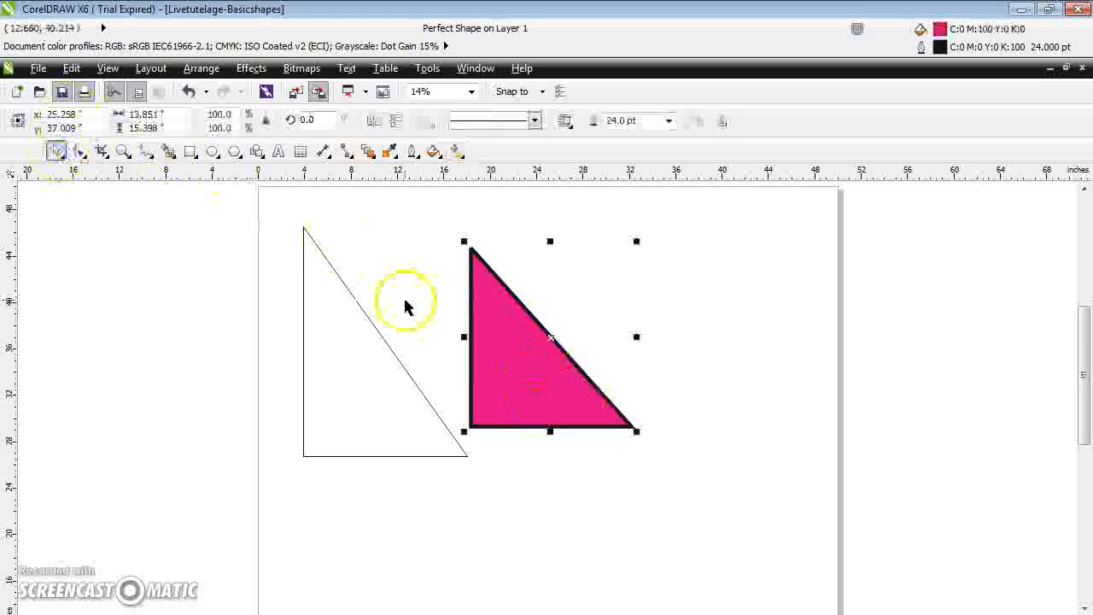
drag(510, 360, 716, 302)
click(365, 387)
key(Delete)
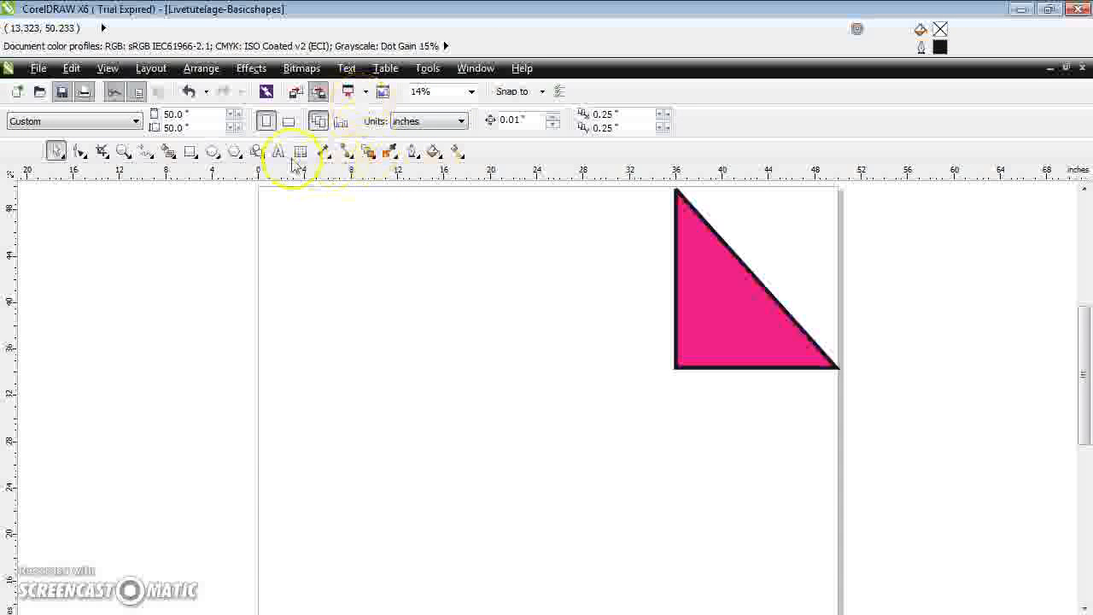
Step: Draw a cylinder basic shape about 15 in wide and 32.9 in high in the left part of the page
click(258, 152)
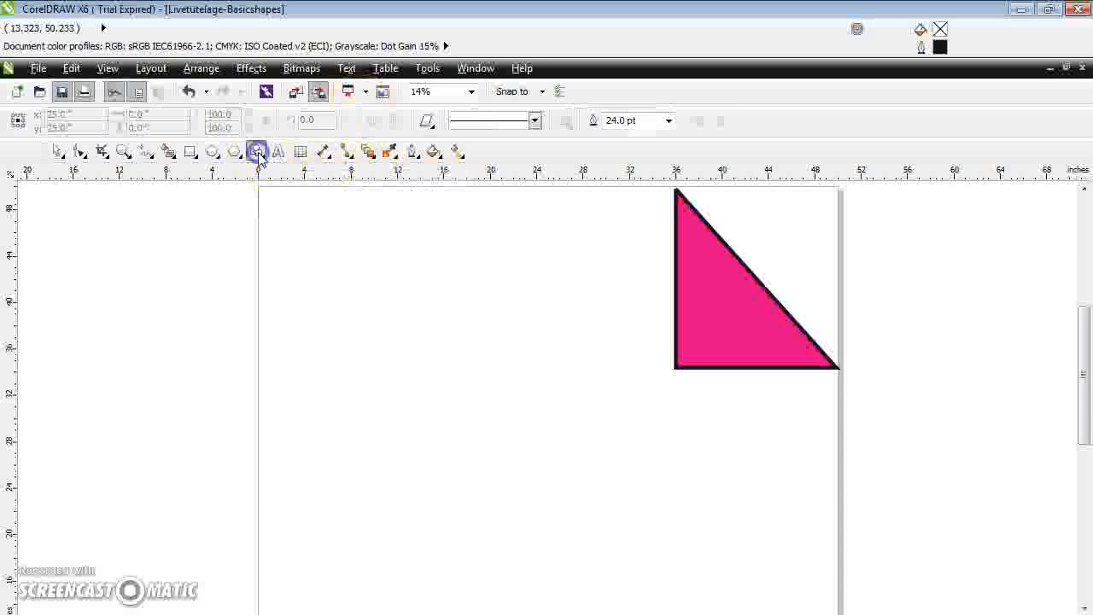
click(431, 122)
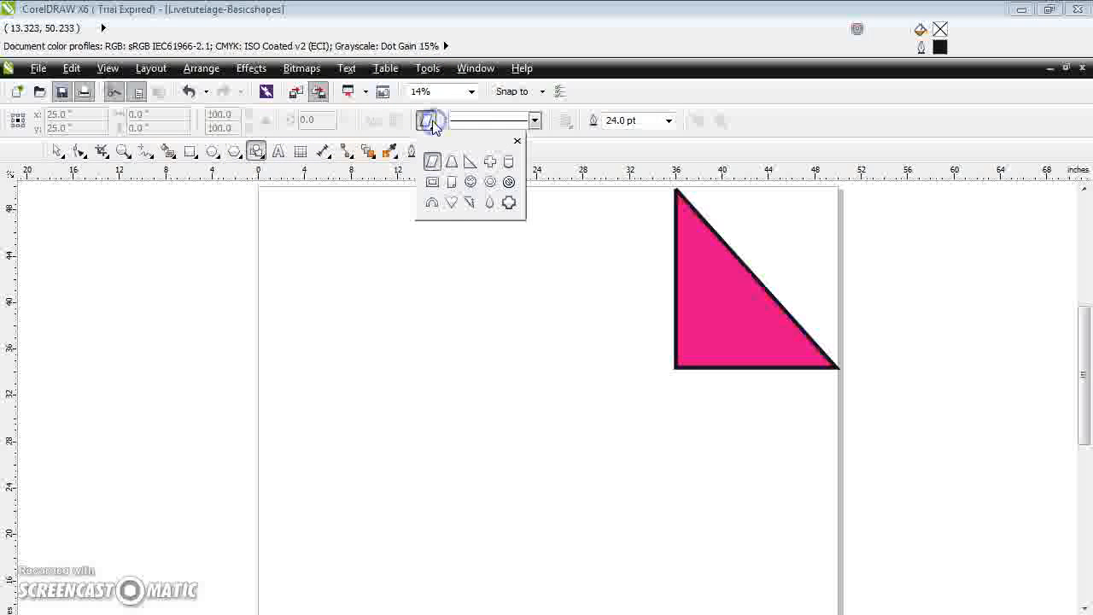
click(509, 164)
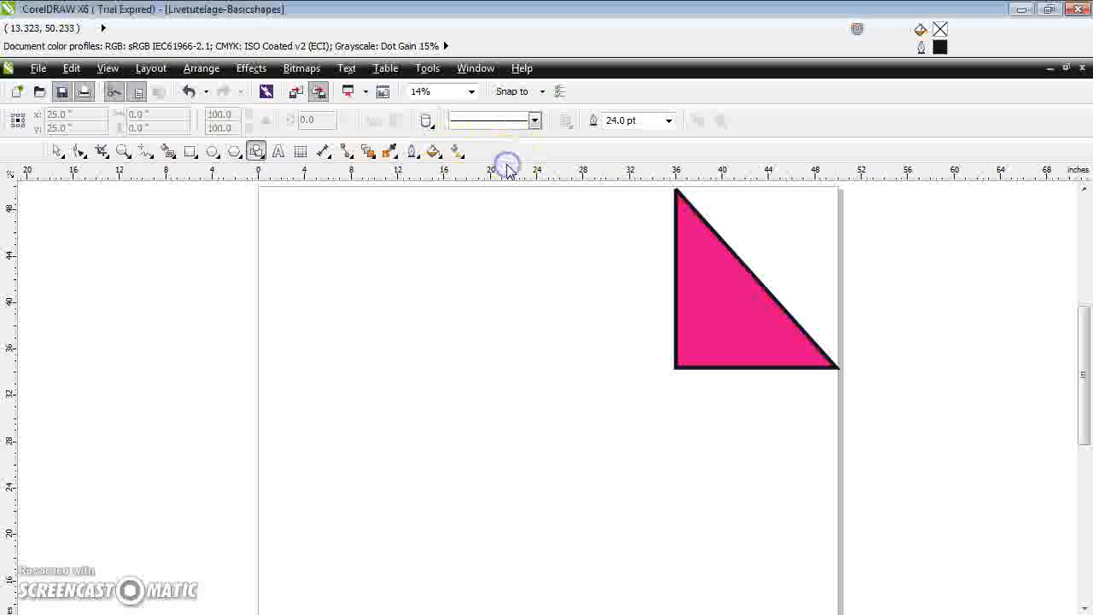
drag(334, 251, 501, 518)
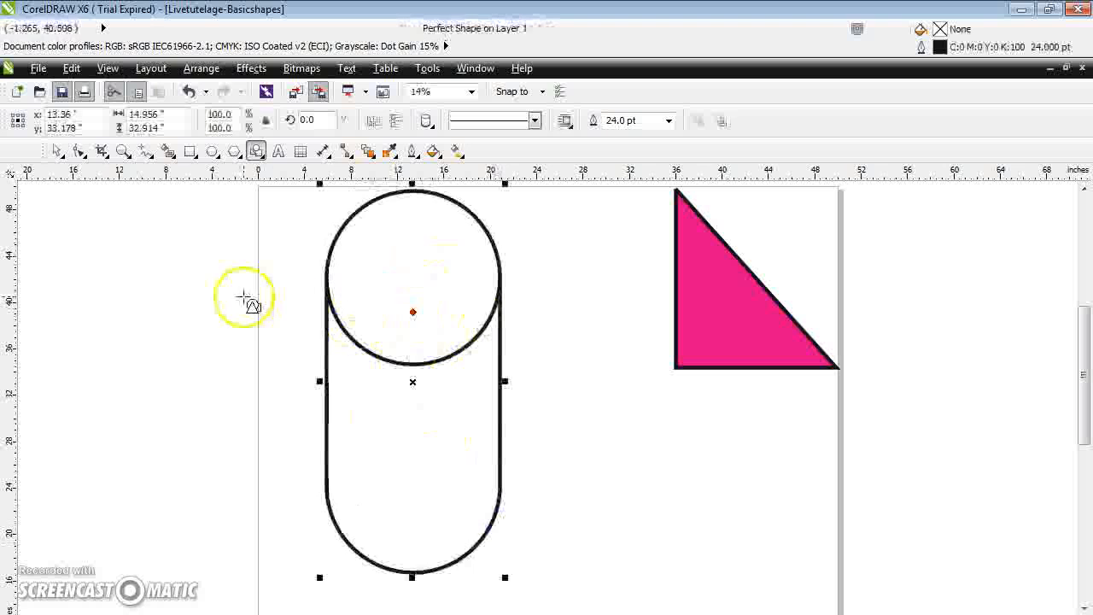
Step: Apply a two-color linear fountain fill from black to white to the cylinder
click(459, 153)
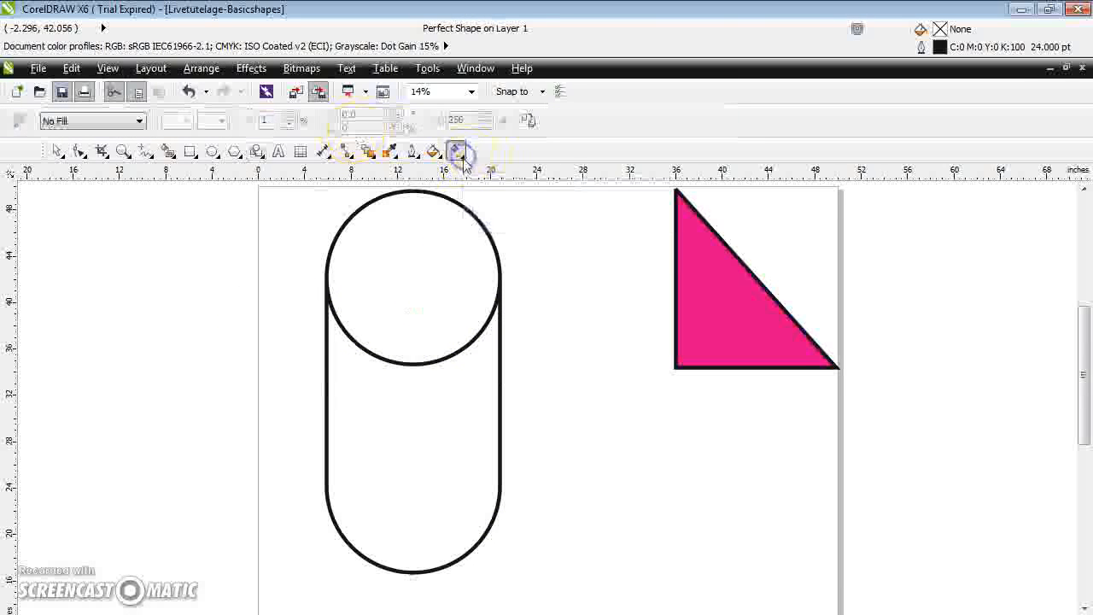
click(434, 152)
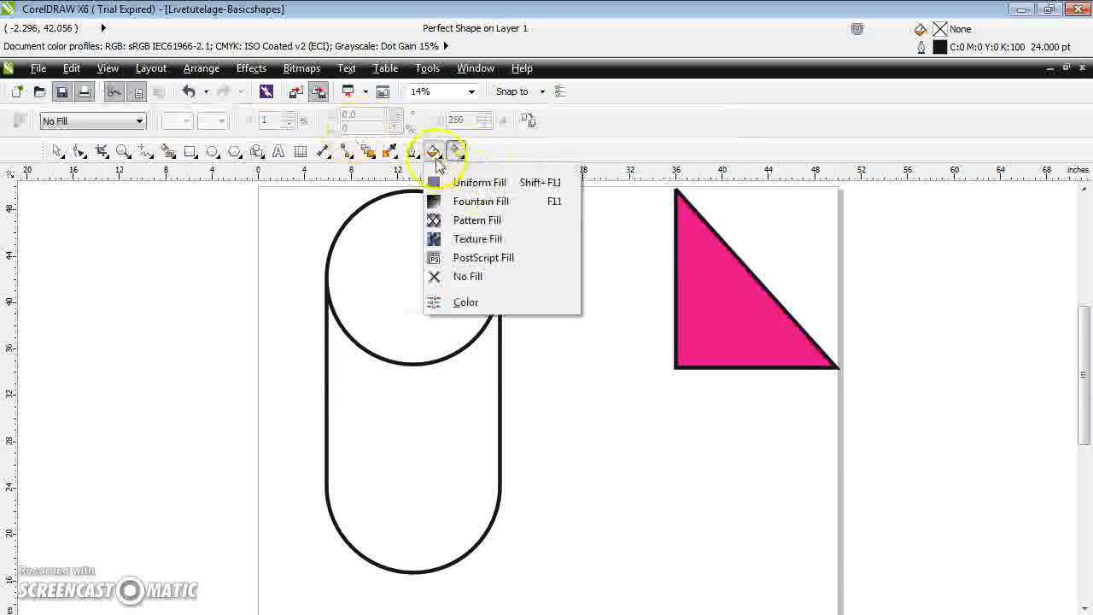
click(455, 199)
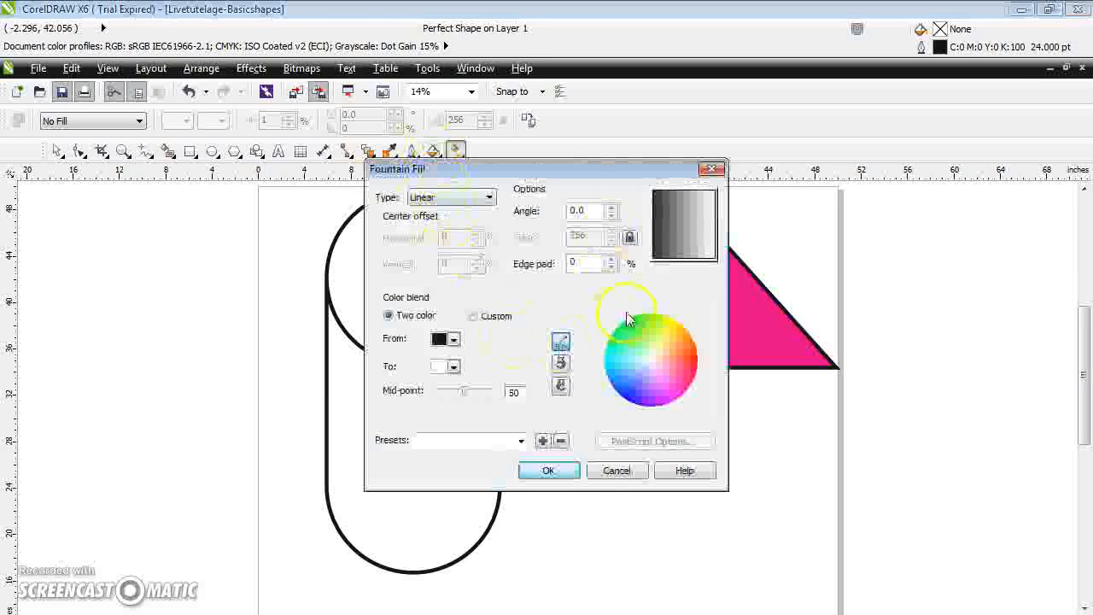
click(551, 470)
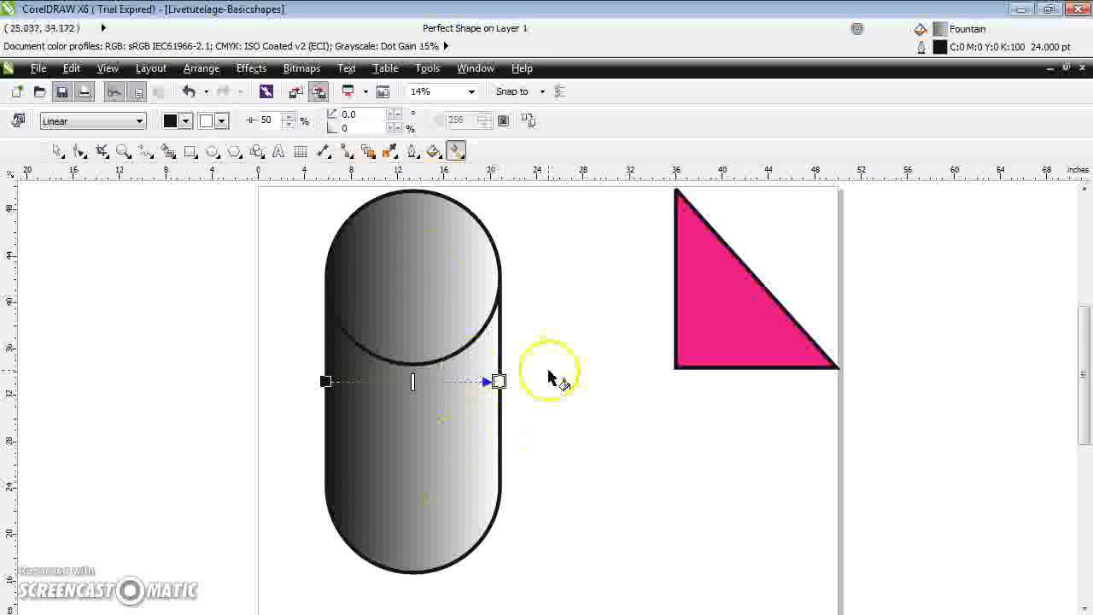
Step: Open the cylinder's Fountain Fill settings, try the Radial type and return the type to Linear
click(433, 151)
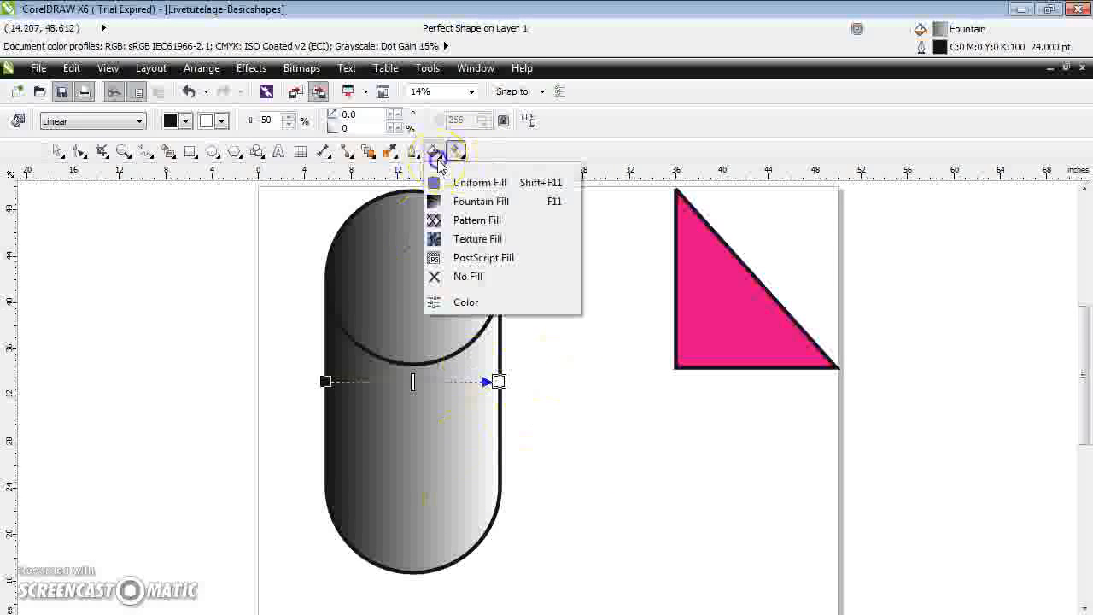
click(452, 203)
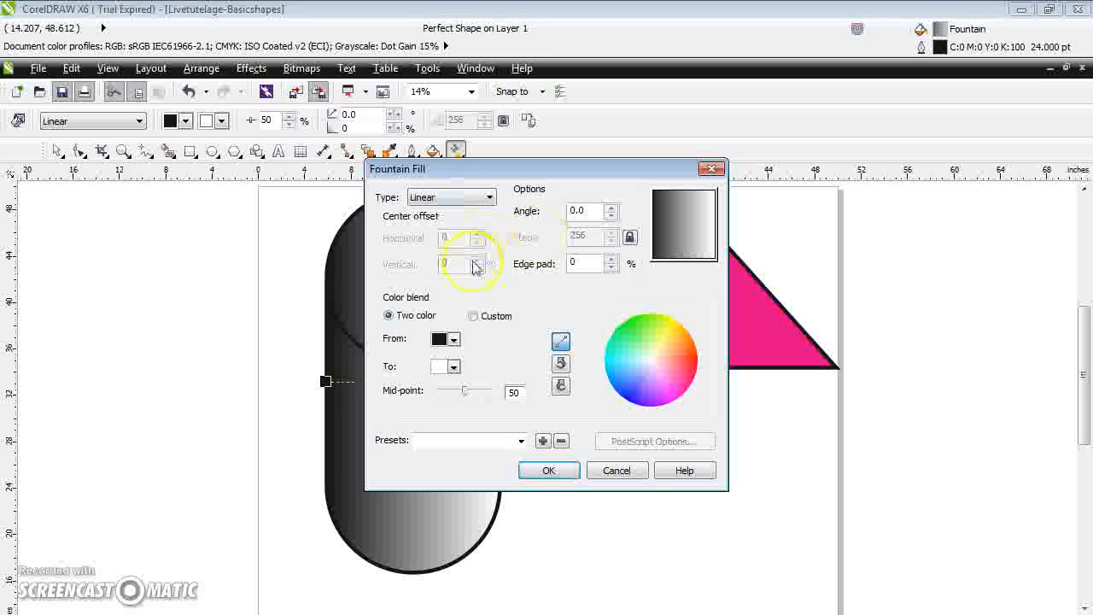
click(487, 197)
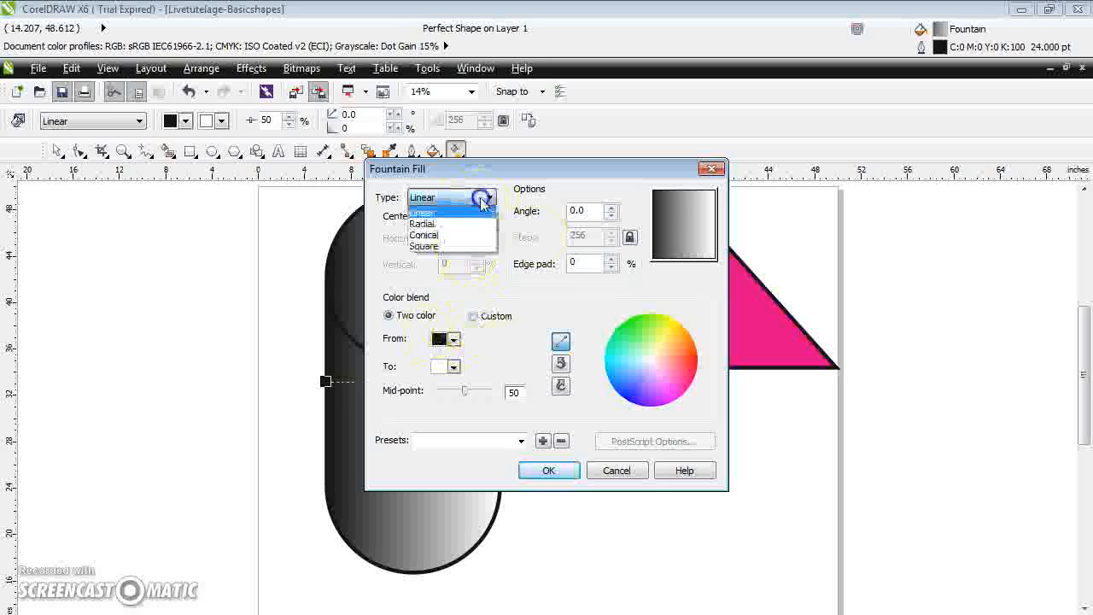
click(412, 222)
click(460, 241)
click(489, 199)
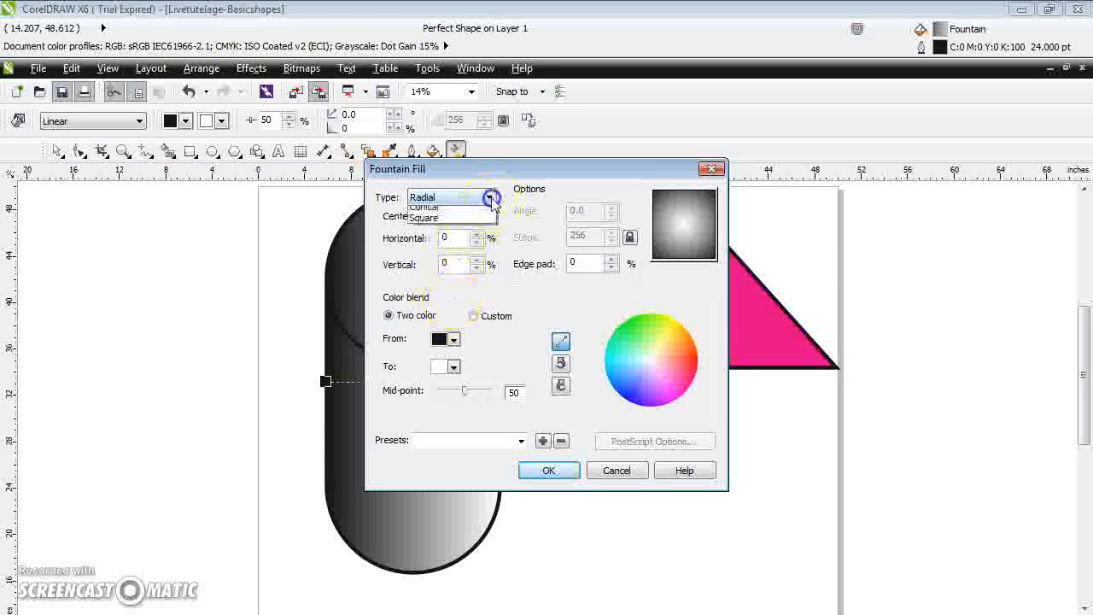
click(468, 212)
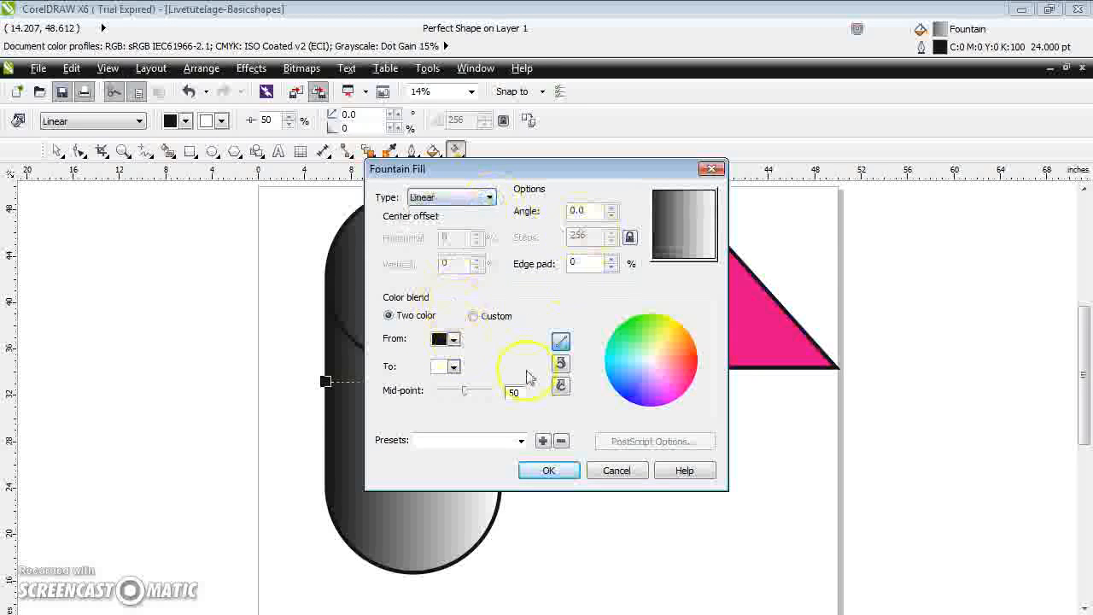
Step: Switch the cylinder's fountain fill to a custom color blend starting in red, adding color stops at 10%, 46% and 86%
click(474, 316)
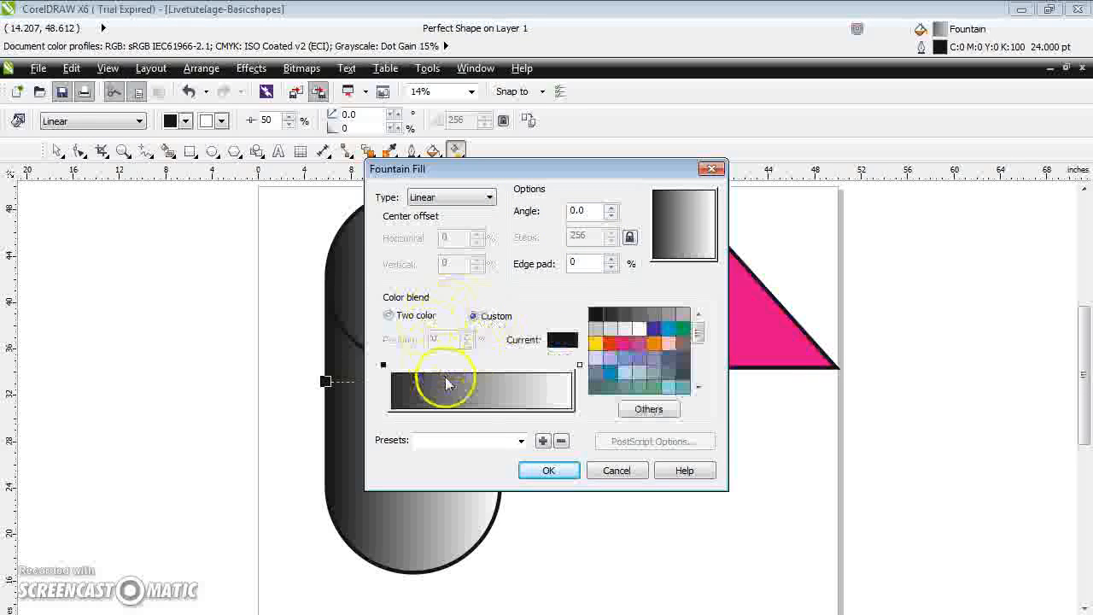
click(610, 343)
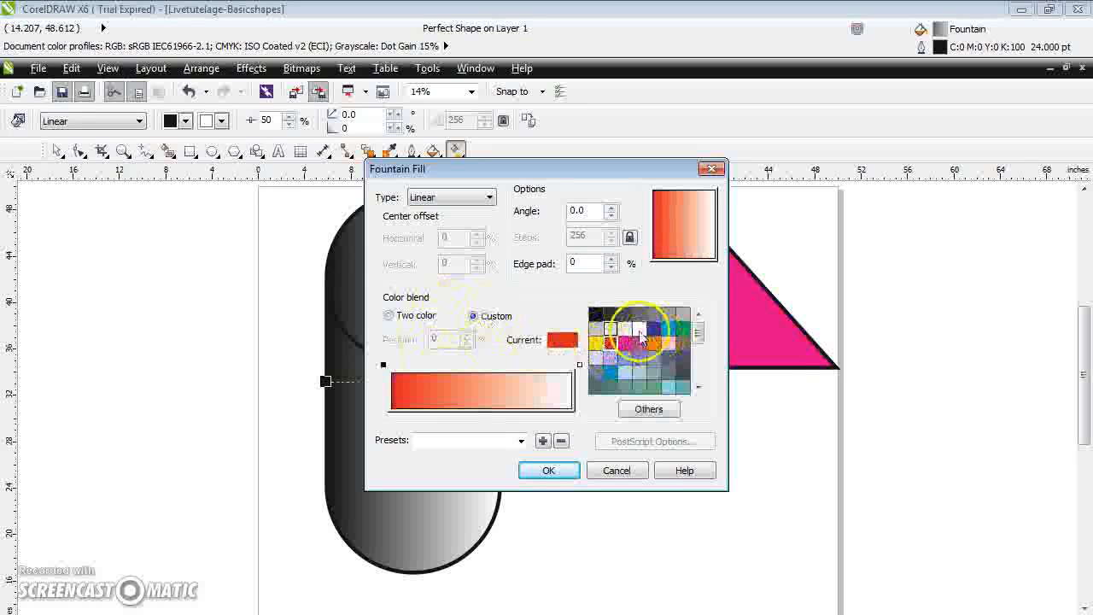
click(411, 374)
double_click(410, 365)
double_click(475, 364)
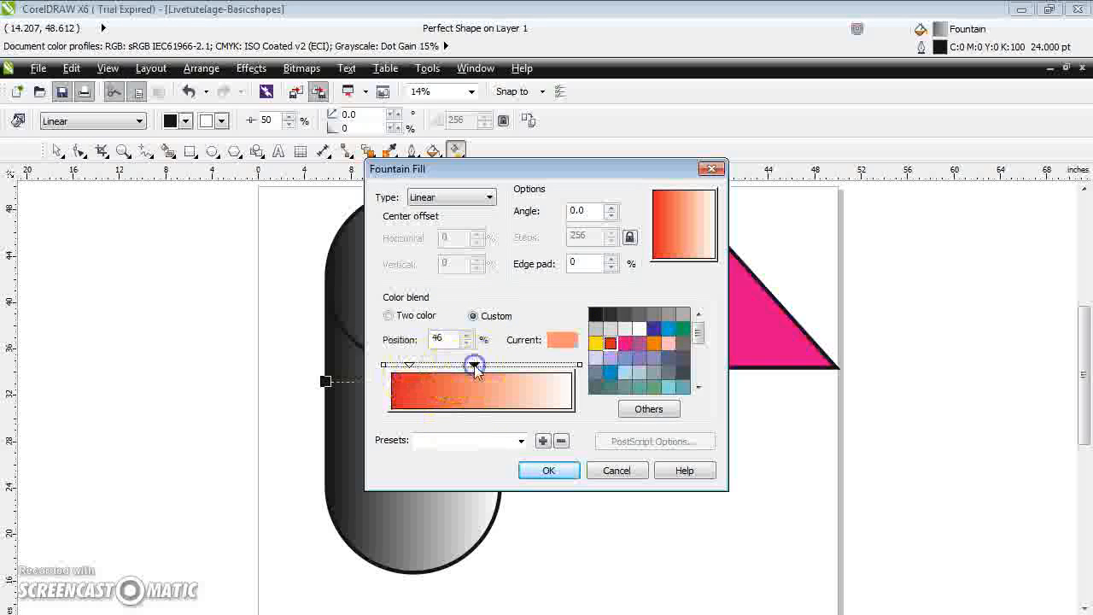
click(547, 365)
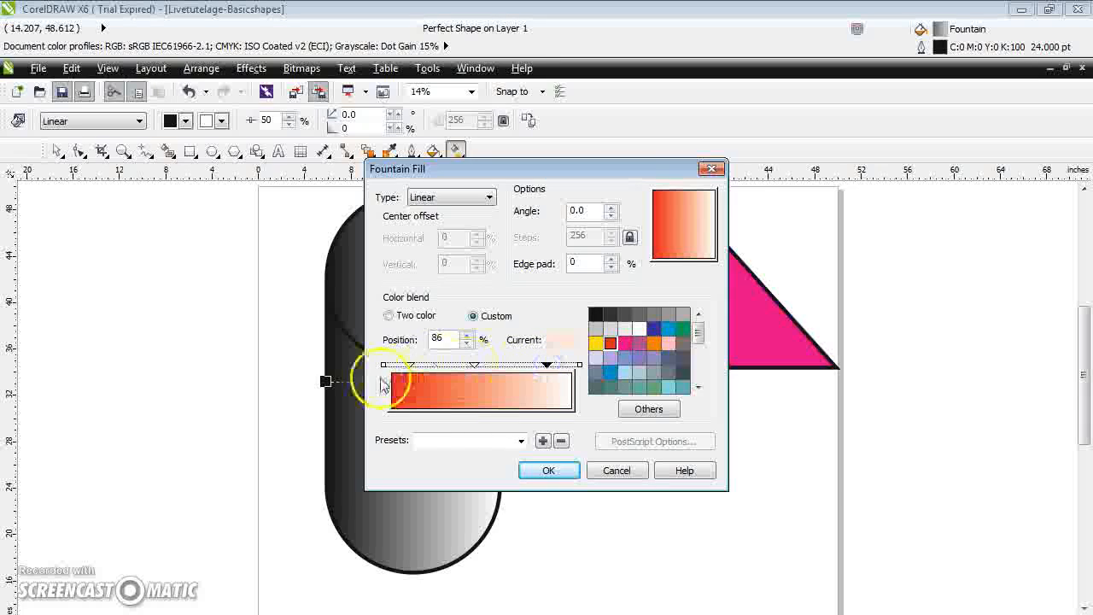
Step: Color the 10% stop yellow, the 46% stop blue and the 86% stop light gray, and apply the fountain fill to the cylinder
click(410, 364)
click(595, 342)
click(473, 365)
click(609, 373)
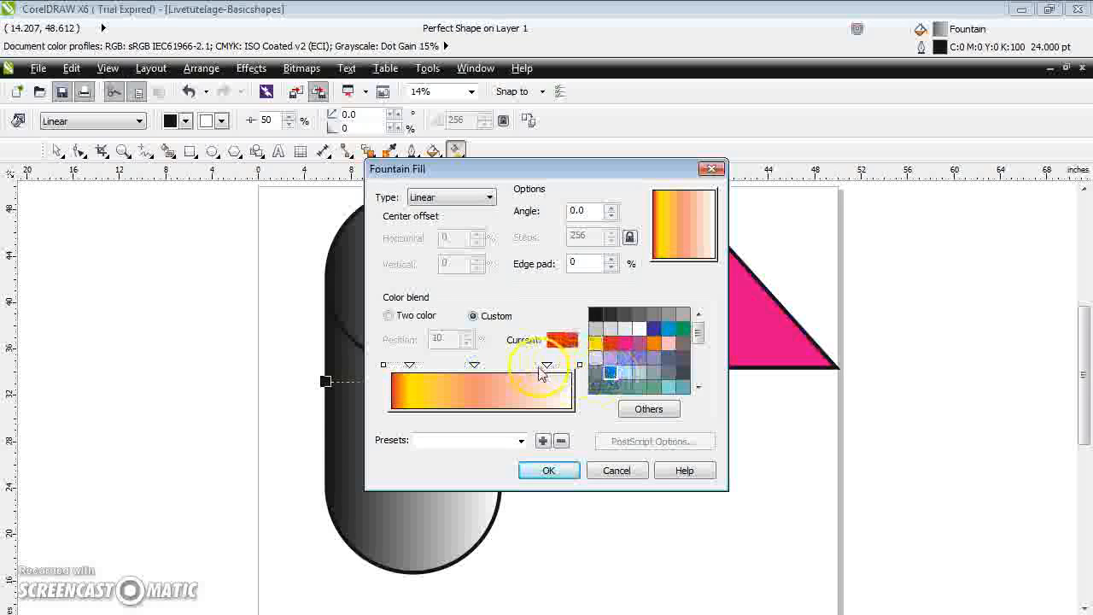
click(475, 365)
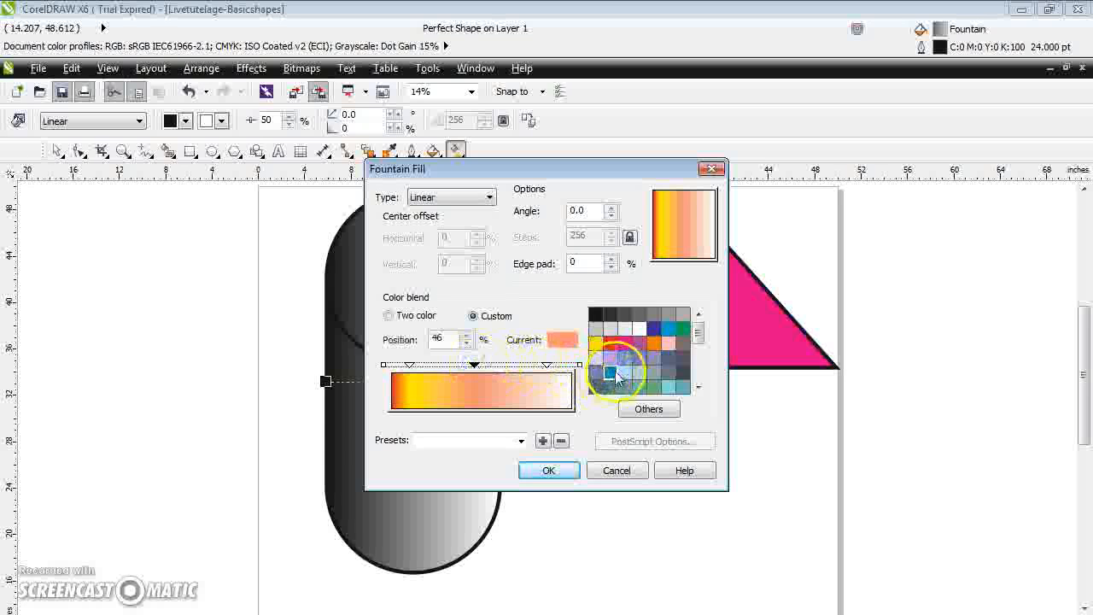
click(610, 374)
click(546, 366)
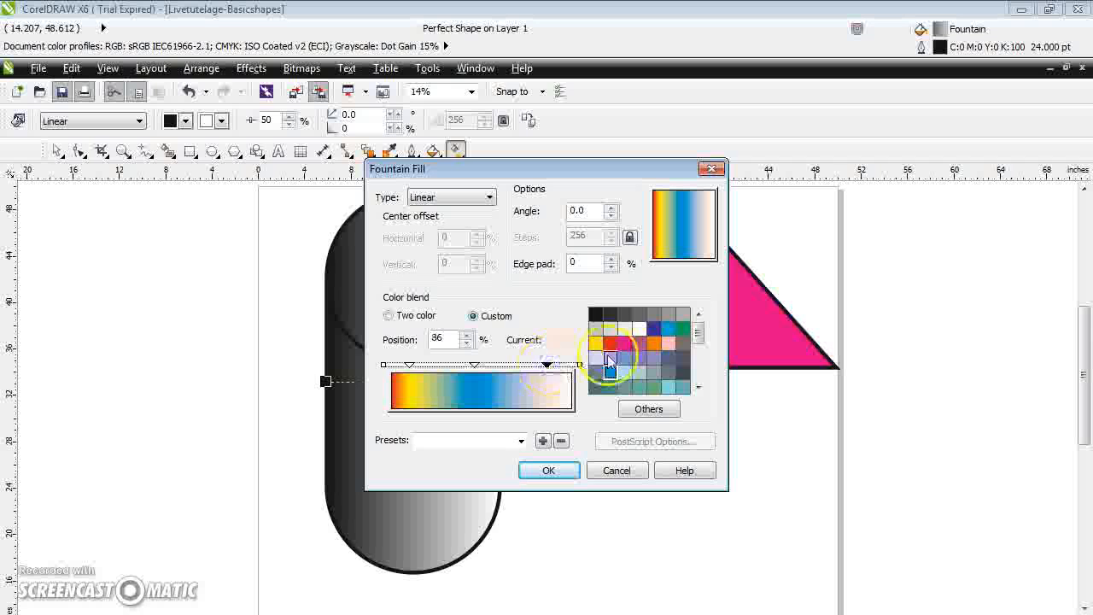
click(595, 329)
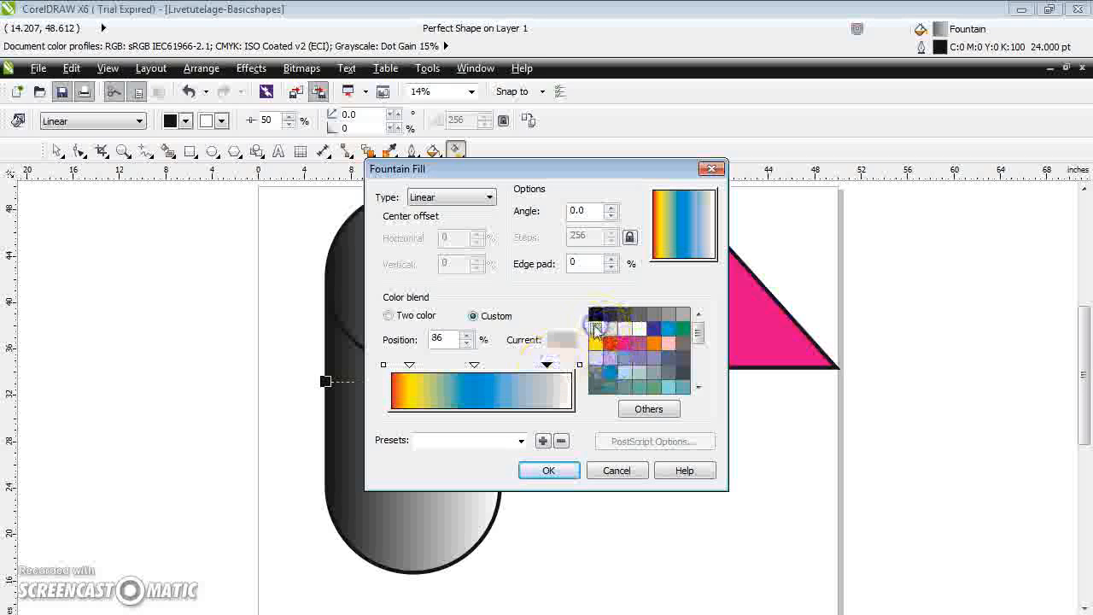
click(549, 471)
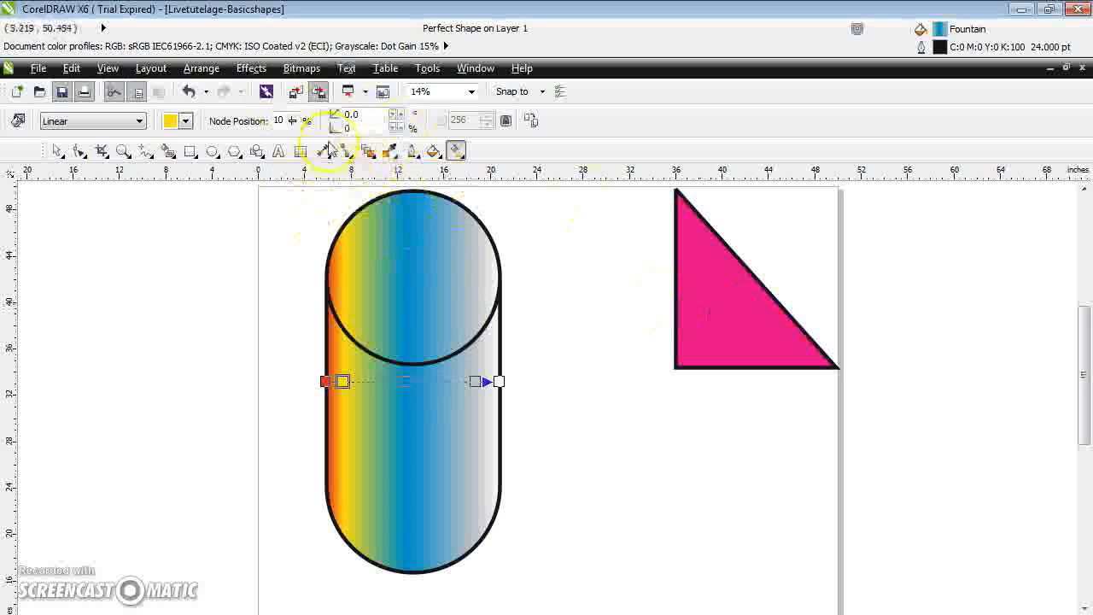
Step: Draw a teardrop basic shape about 8.2 in wide and 14.4 in high between the cylinder and the triangle, below the triangle
click(257, 152)
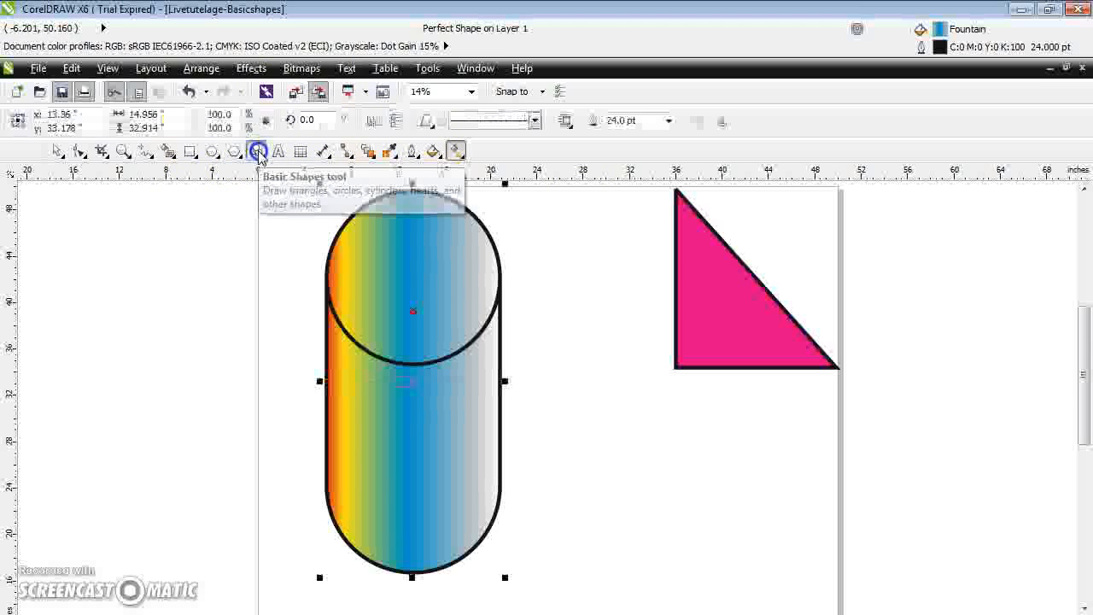
click(427, 121)
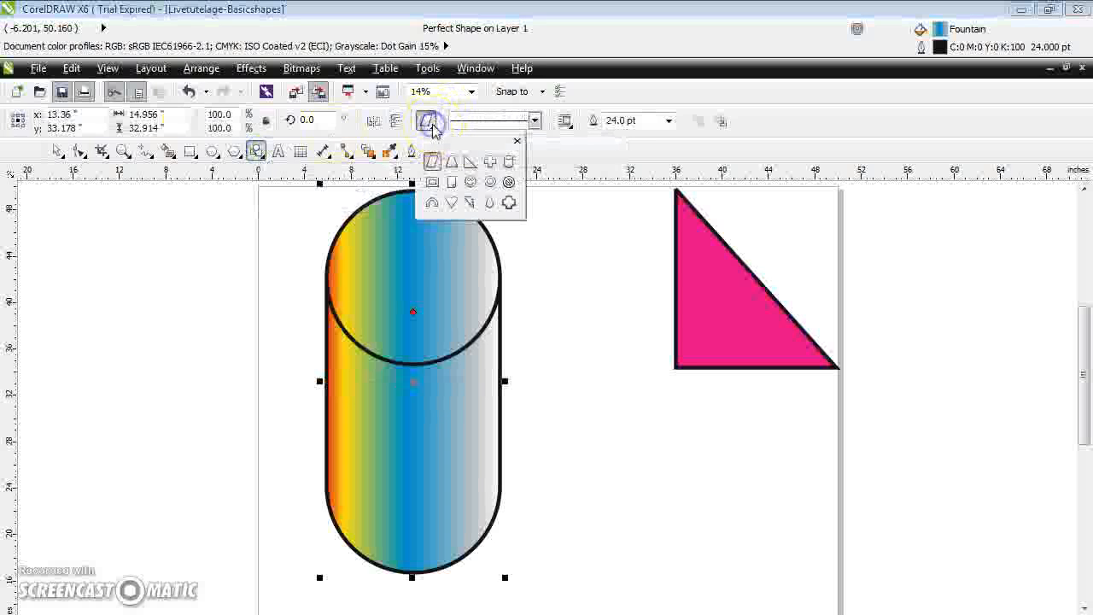
click(489, 205)
drag(595, 398, 683, 562)
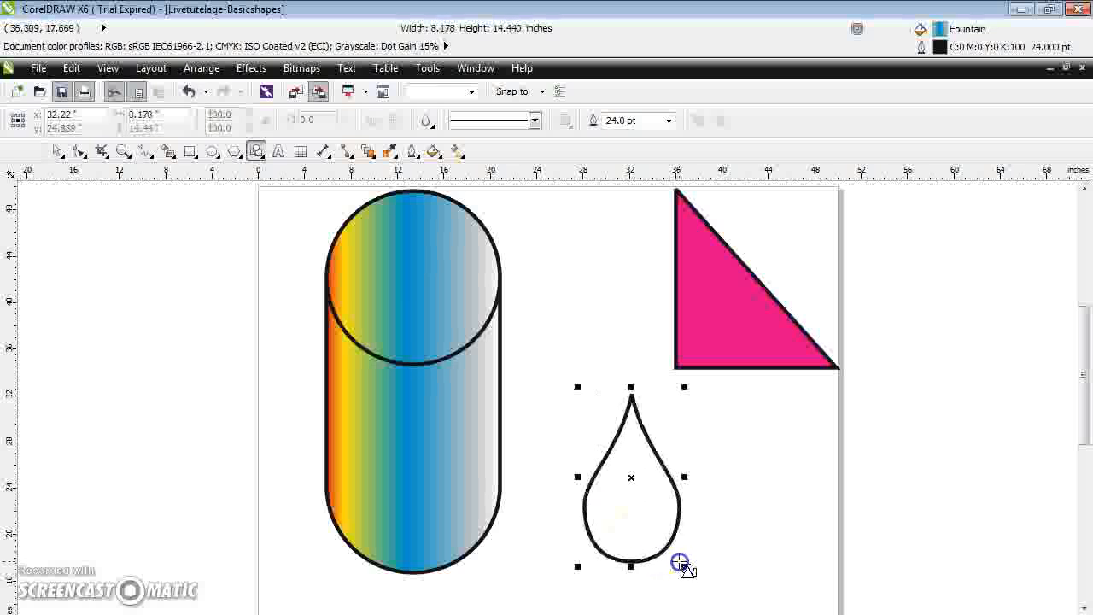
Step: Fill the teardrop with a uniform 30% Black color from the CMYK palette
click(459, 152)
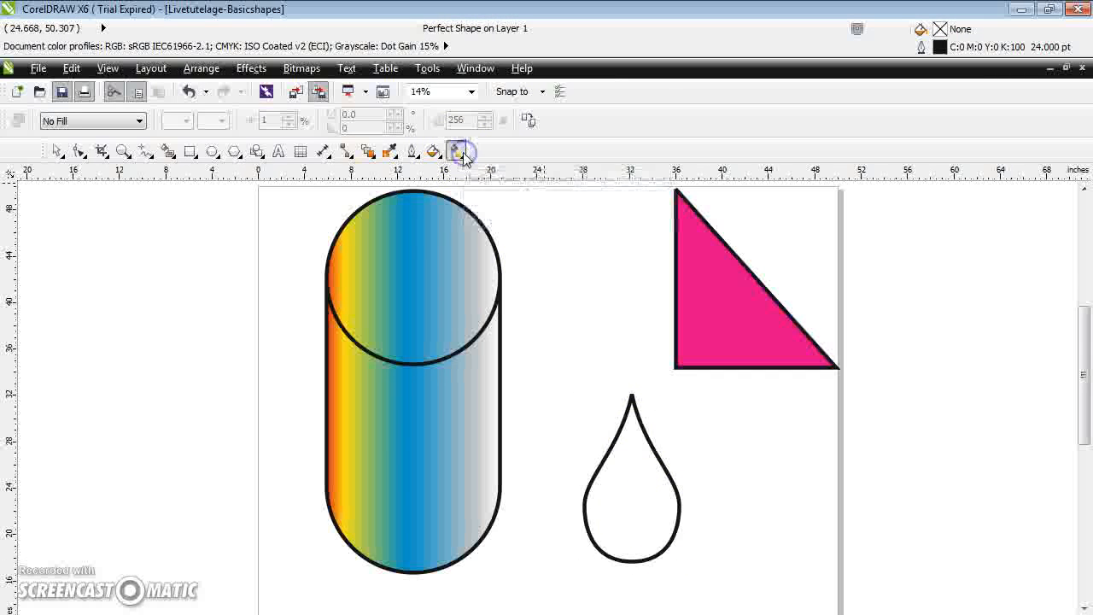
click(115, 120)
click(111, 140)
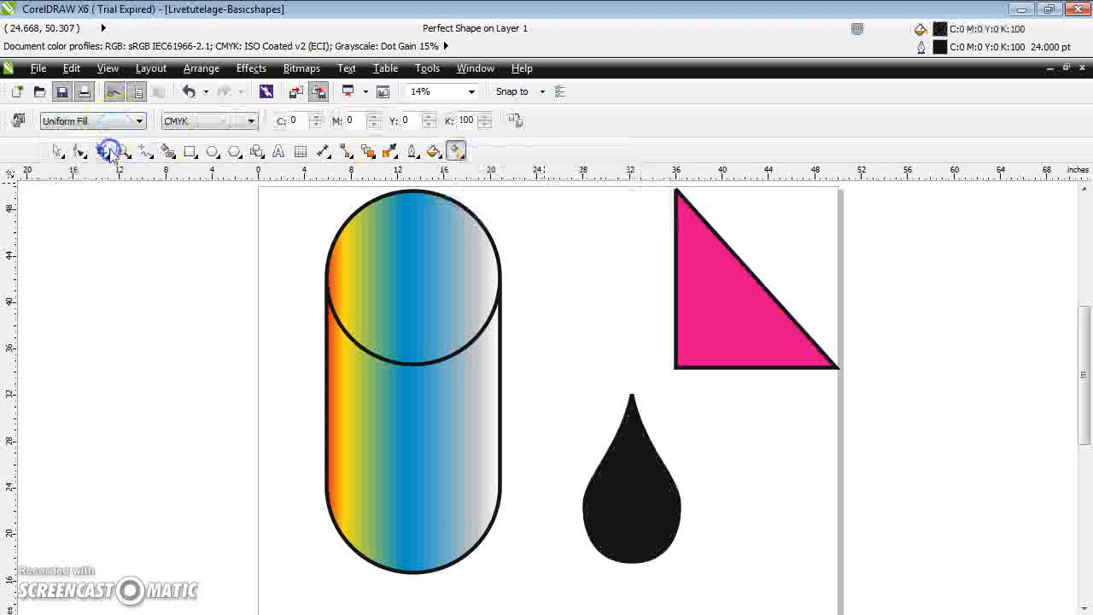
click(19, 121)
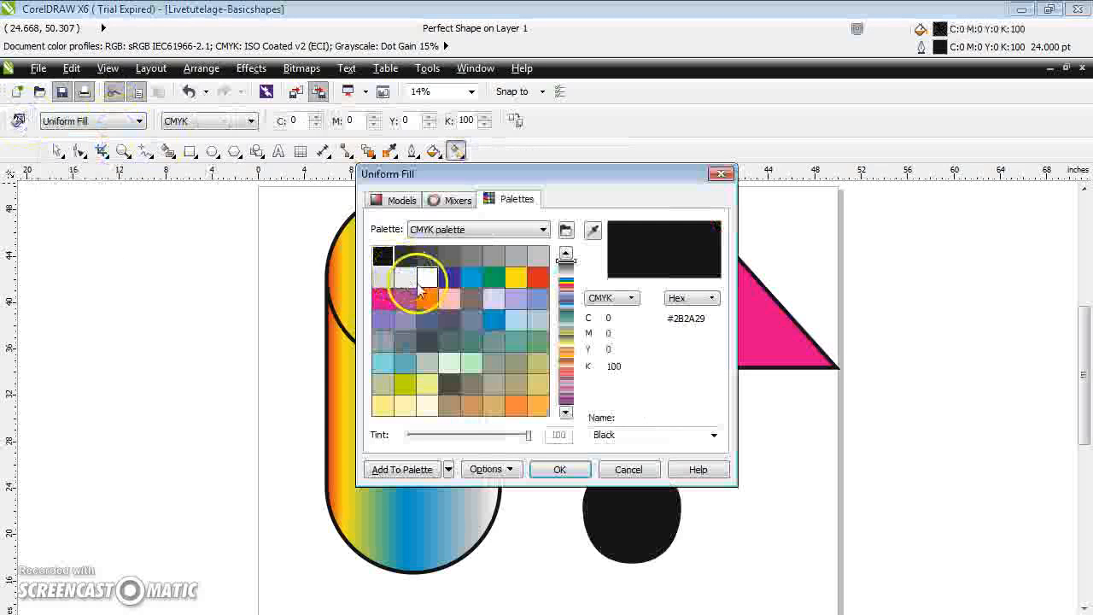
click(535, 256)
click(559, 469)
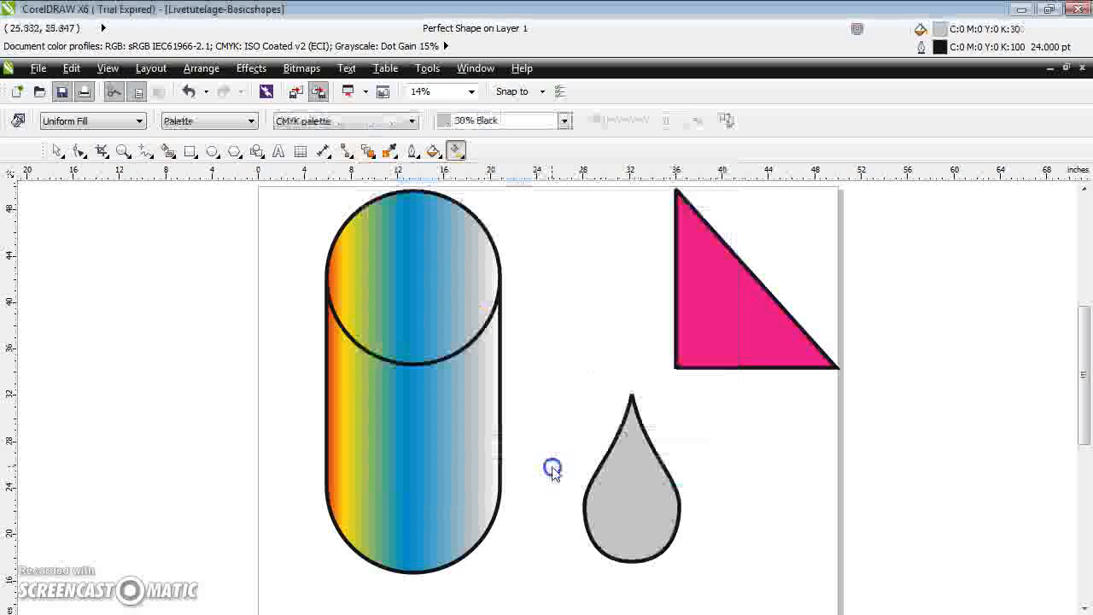
Step: Add the artistic text "CYLINDER" on the cylinder's body and draw a paragraph text frame about 3.6 in by 9.4 in beside the page's left edge
drag(1082, 335, 1086, 376)
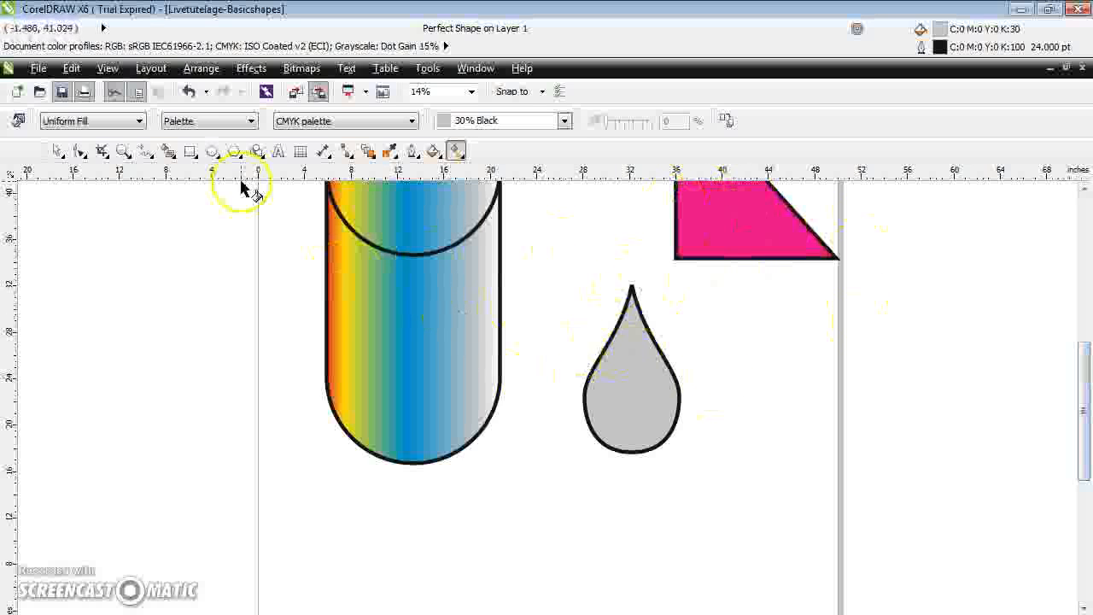
click(257, 151)
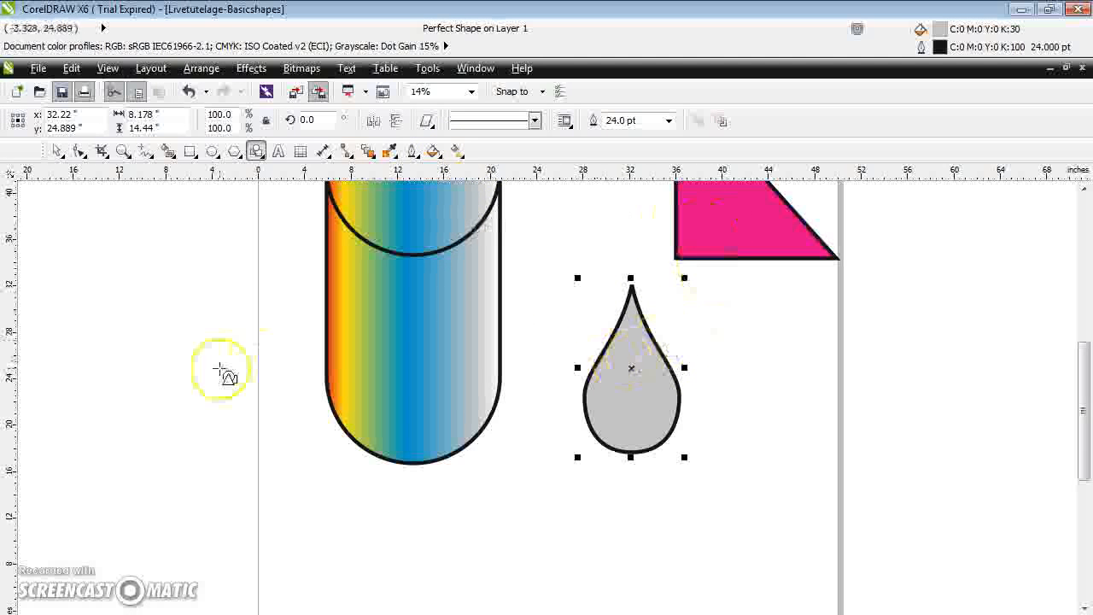
click(278, 152)
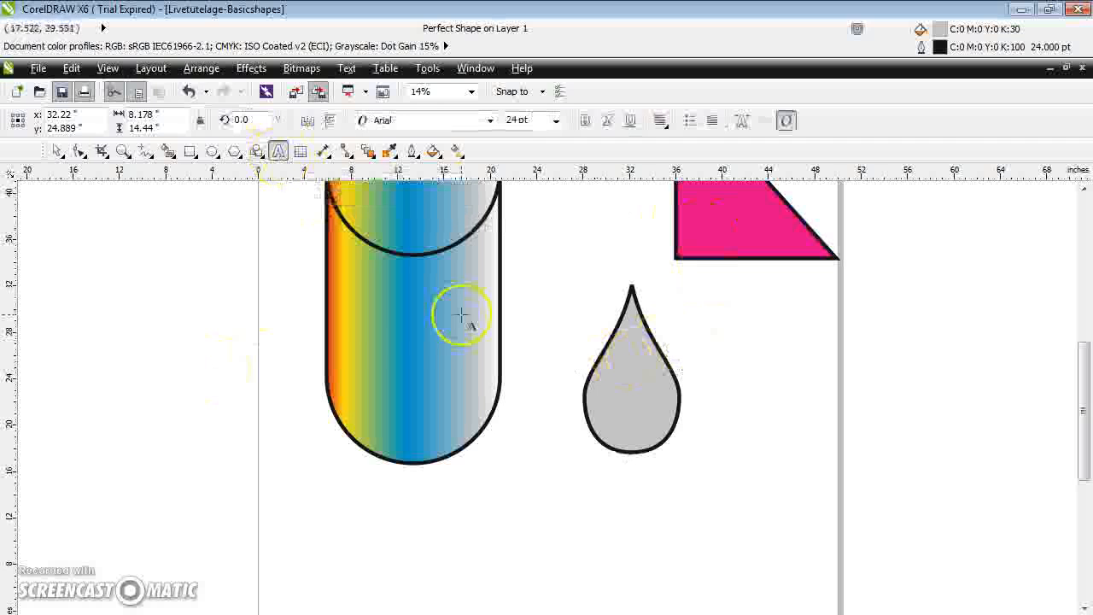
click(365, 309)
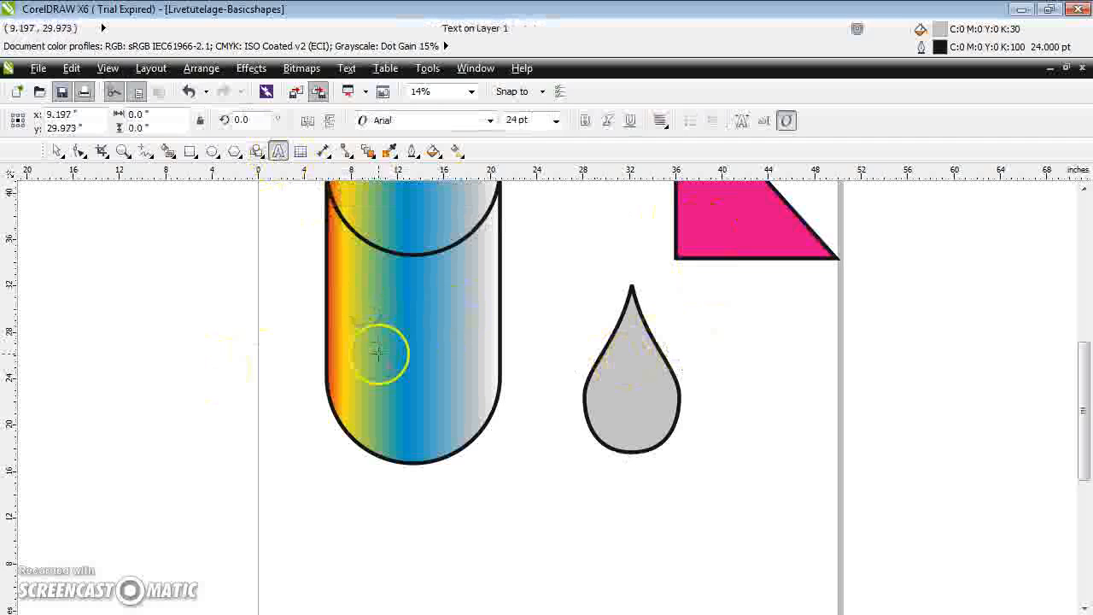
click(373, 312)
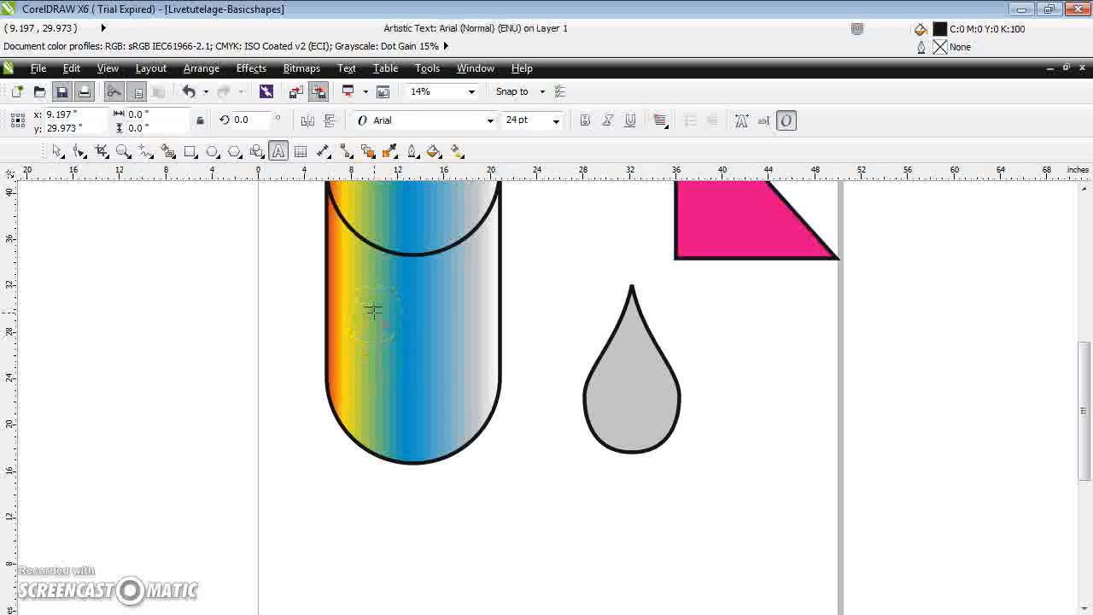
drag(192, 299, 148, 409)
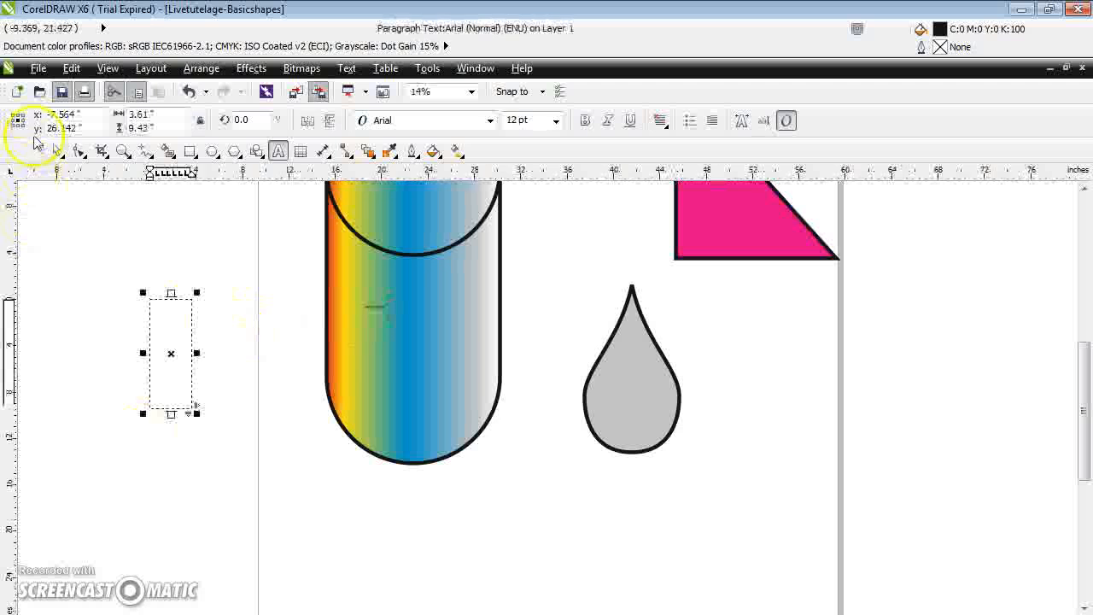
click(58, 151)
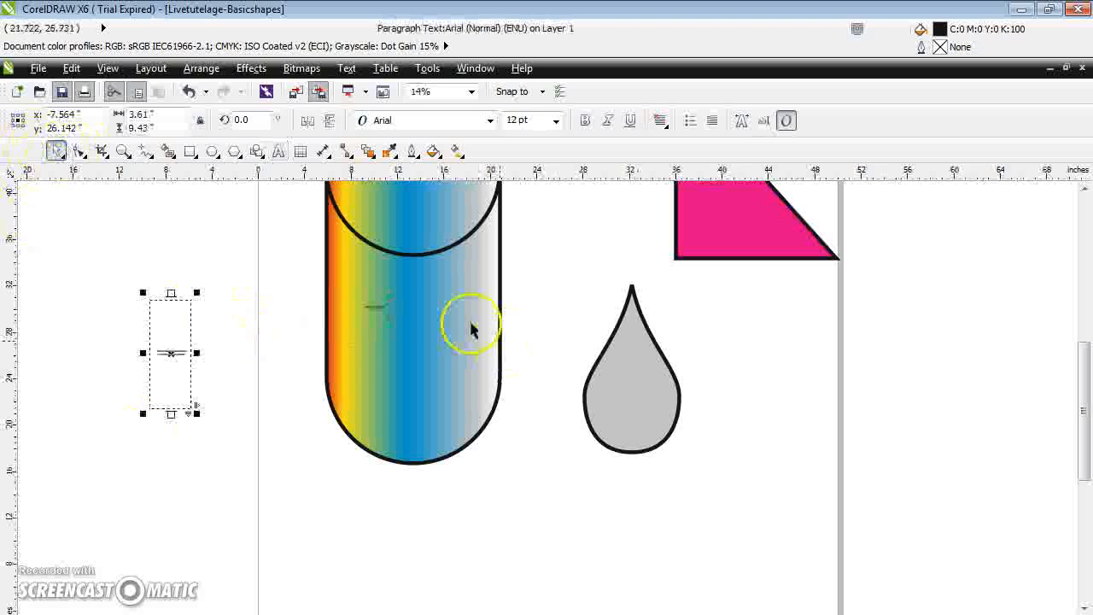
Step: Set the "CYLINDER" text size to 150 pt and center the label across the cylinder's body
click(377, 309)
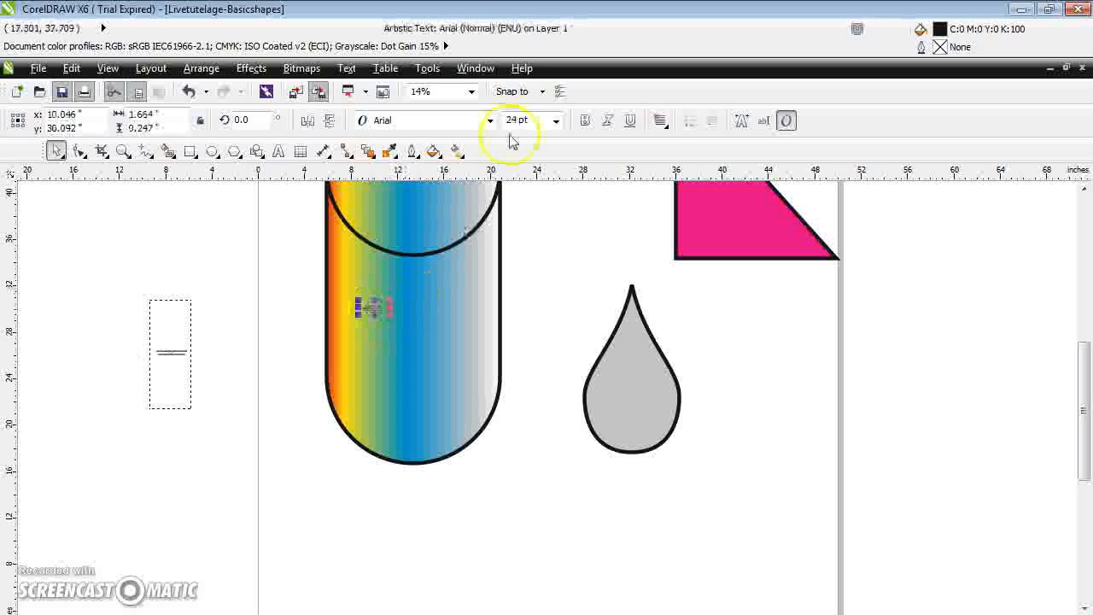
click(556, 121)
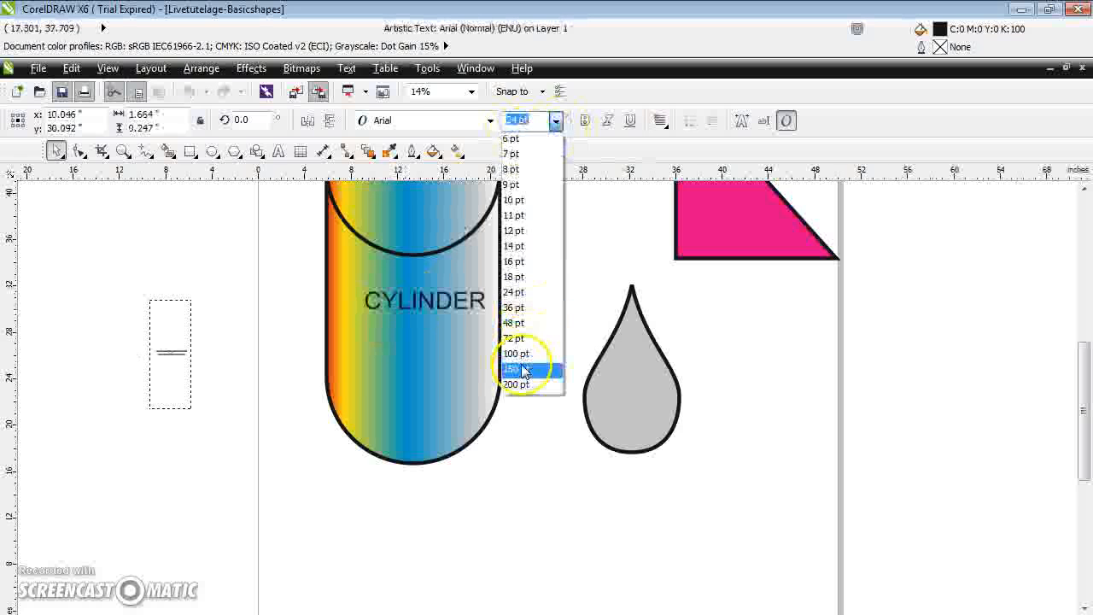
click(522, 369)
drag(447, 300, 437, 333)
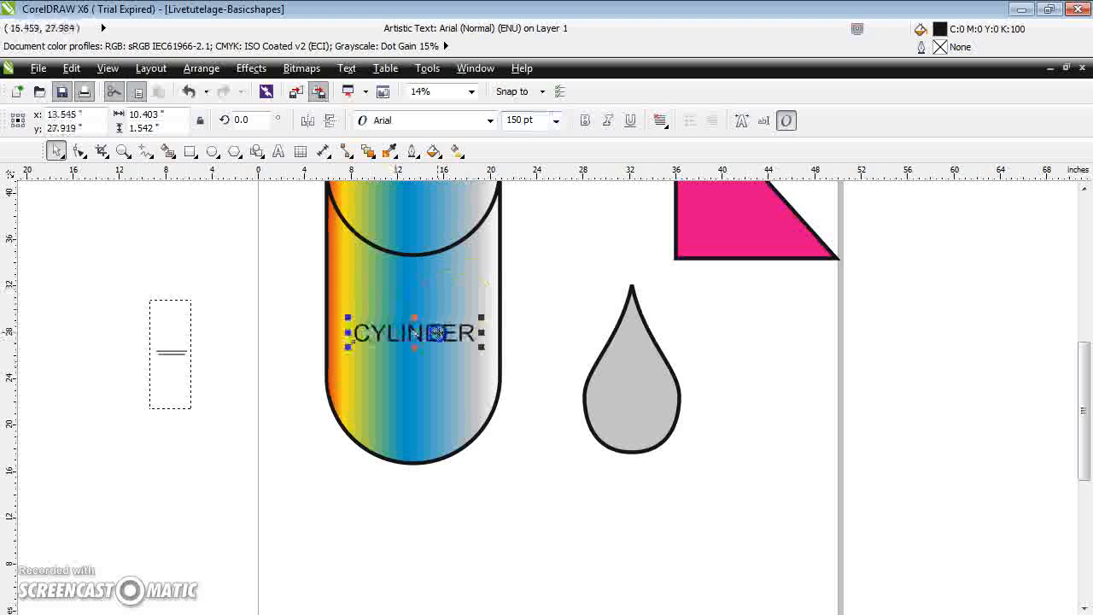
Step: Set the default artistic text size to 48 pt and add the artistic text "TRIANGLE" inside the pink triangle
click(733, 216)
drag(1084, 392, 1082, 352)
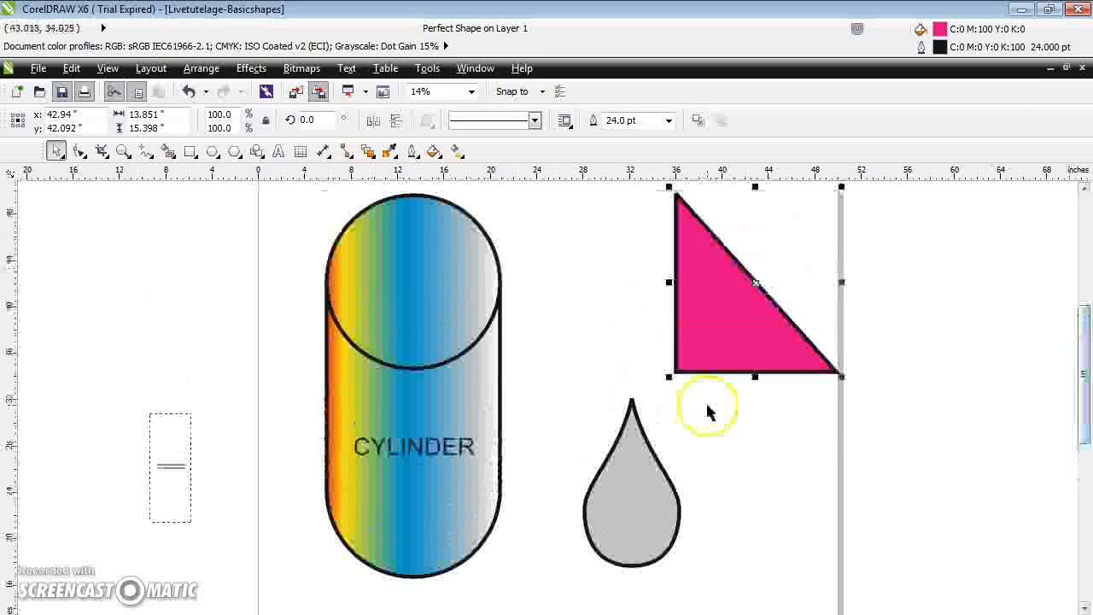
click(279, 151)
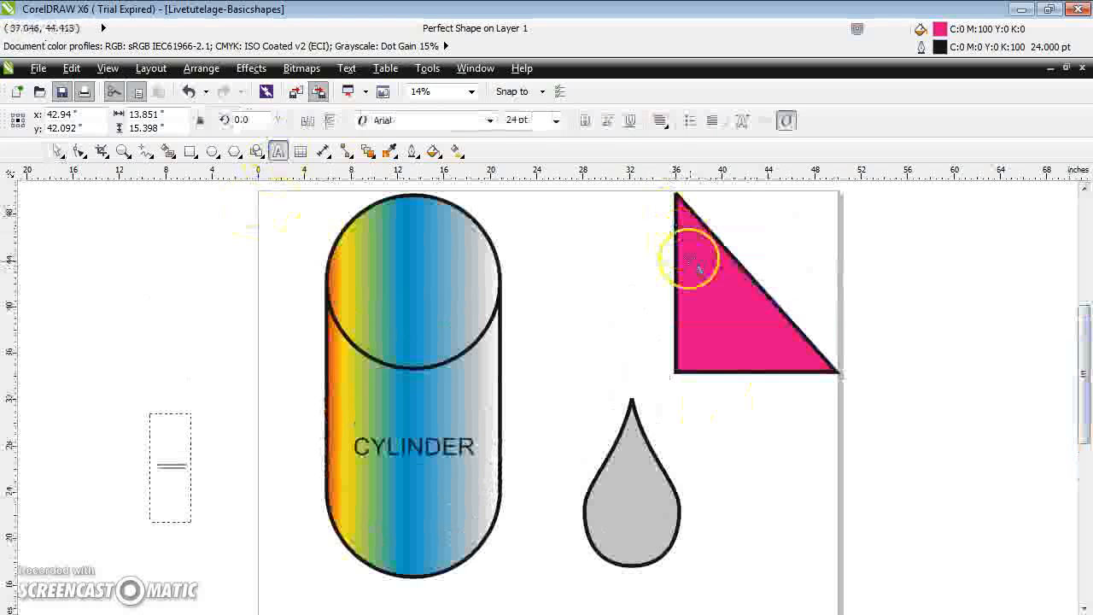
click(556, 122)
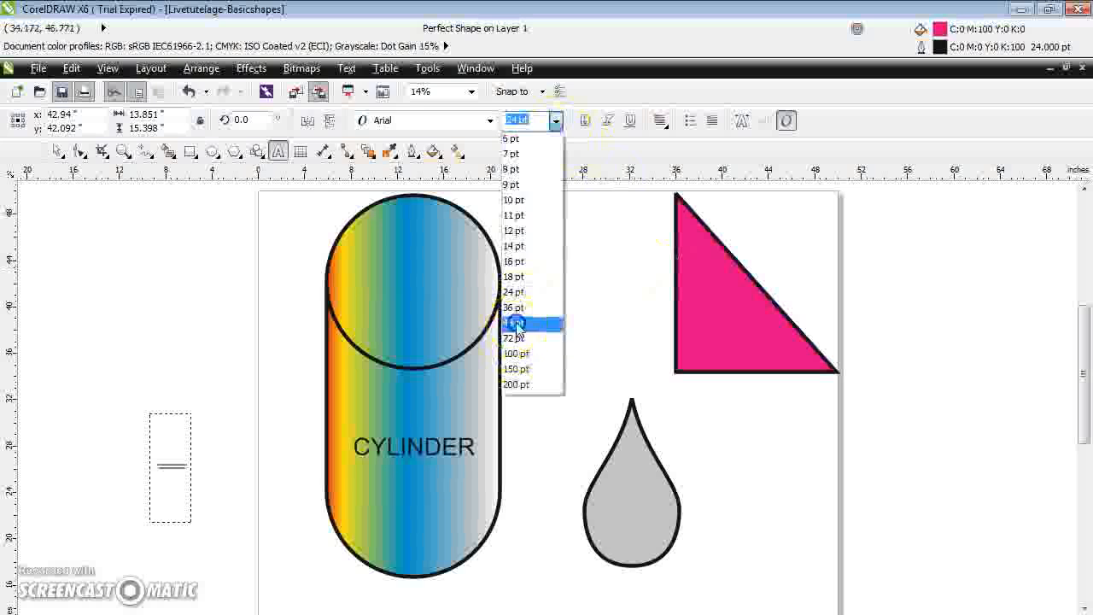
click(523, 320)
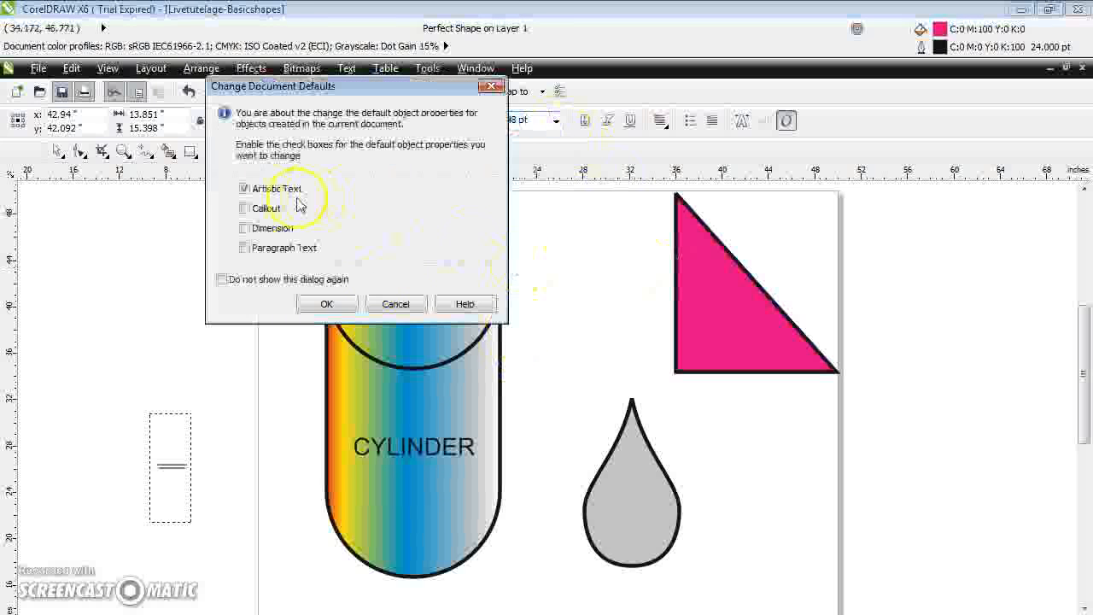
click(326, 304)
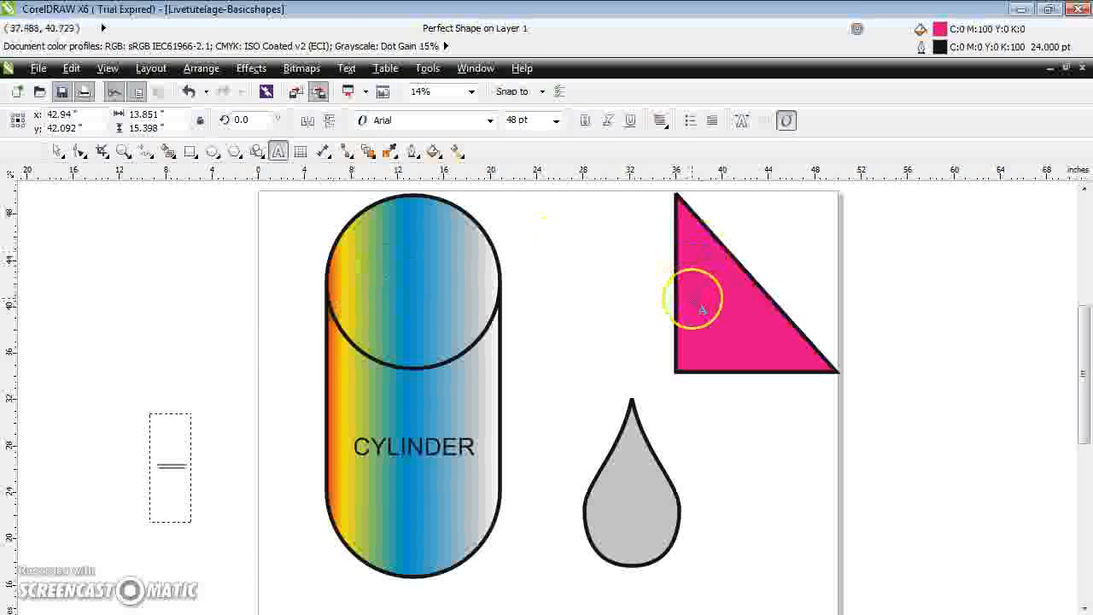
click(691, 298)
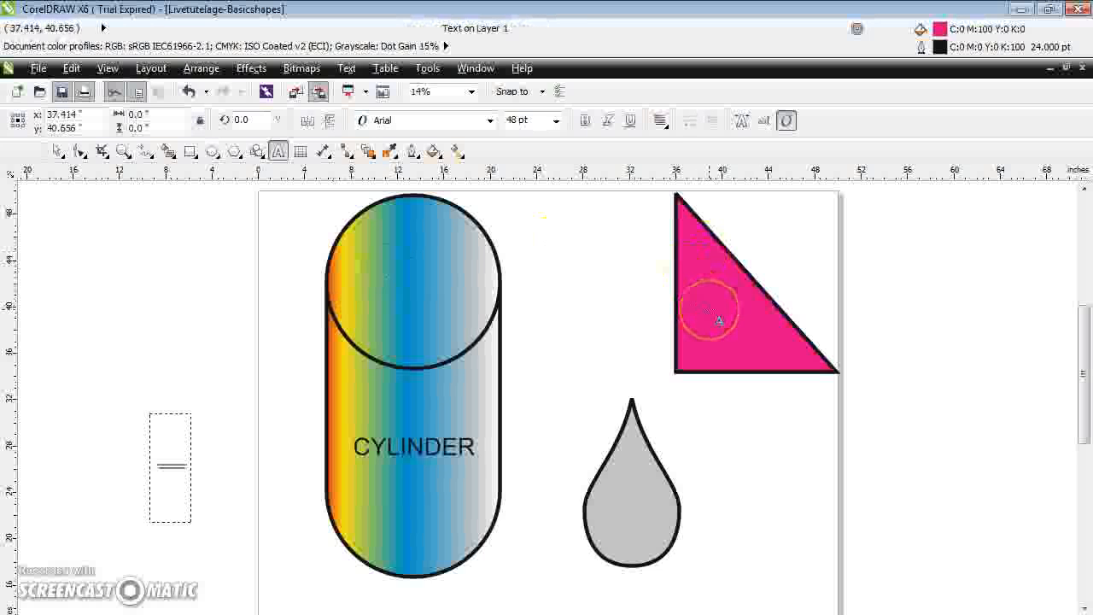
text(Thi)
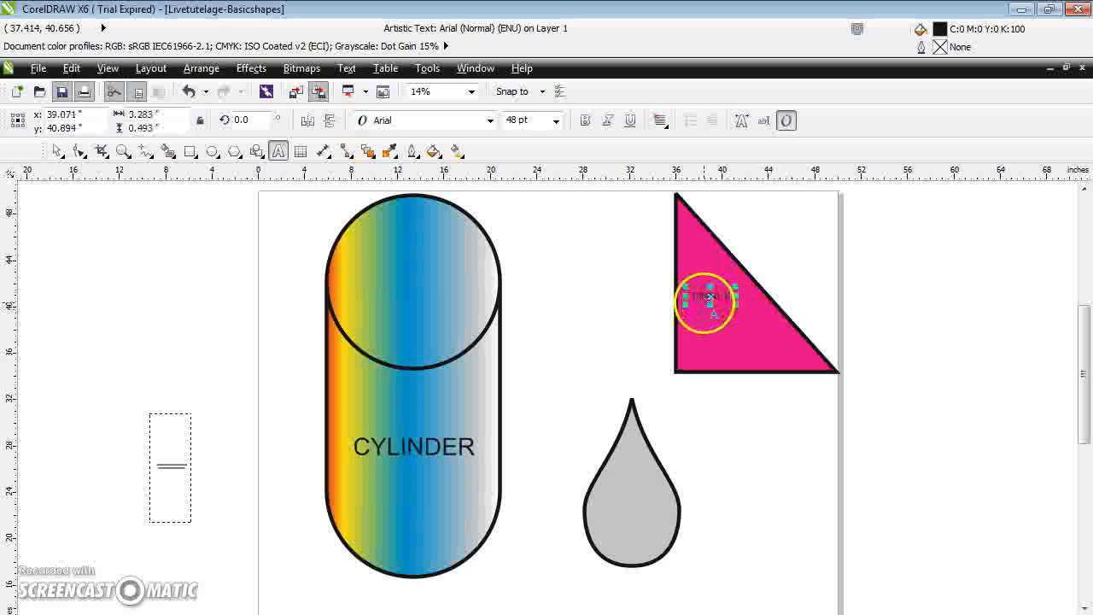
click(599, 244)
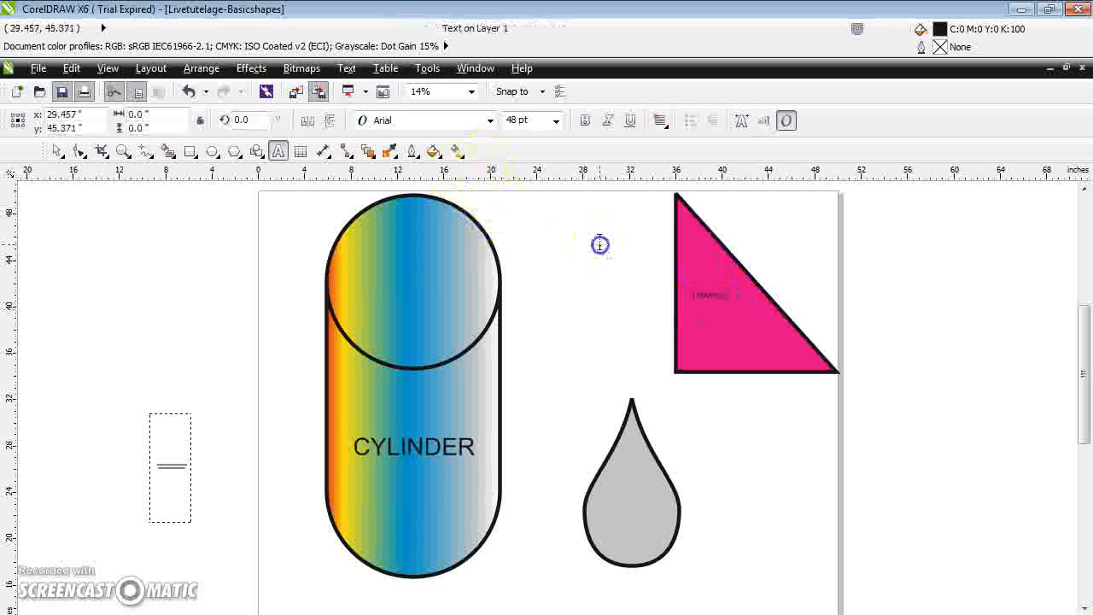
Step: Change the font of the "TRIANGLE" label to Arial Black
double_click(721, 297)
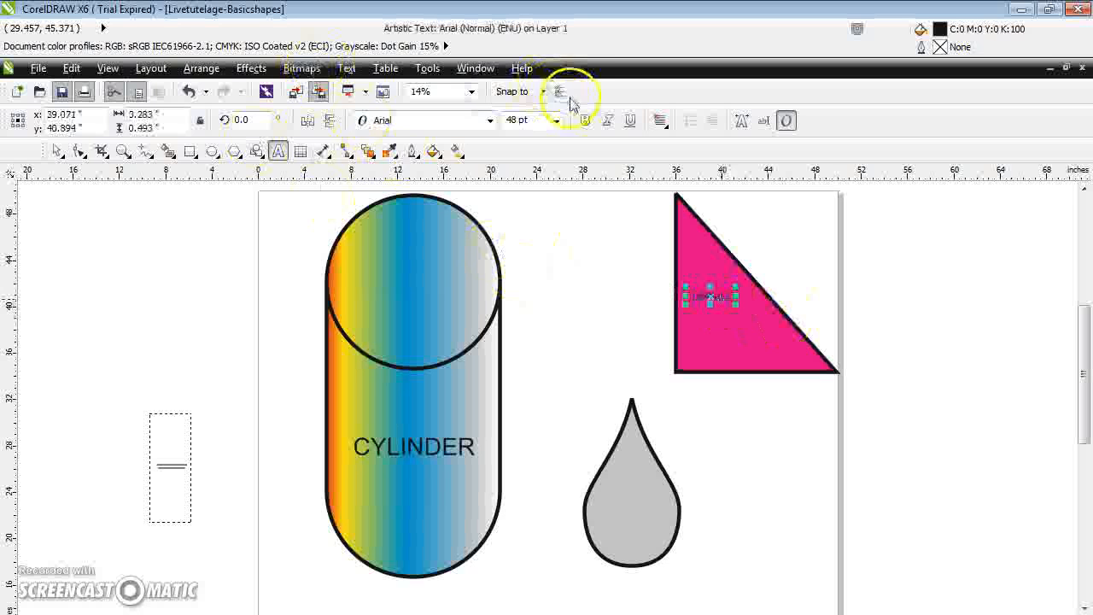
click(491, 122)
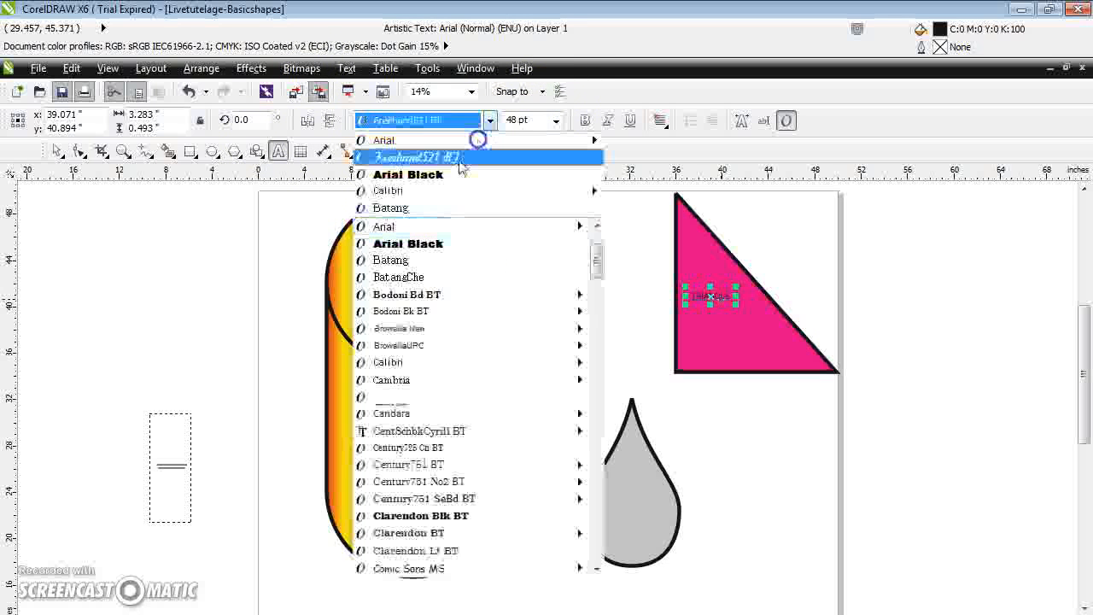
click(454, 174)
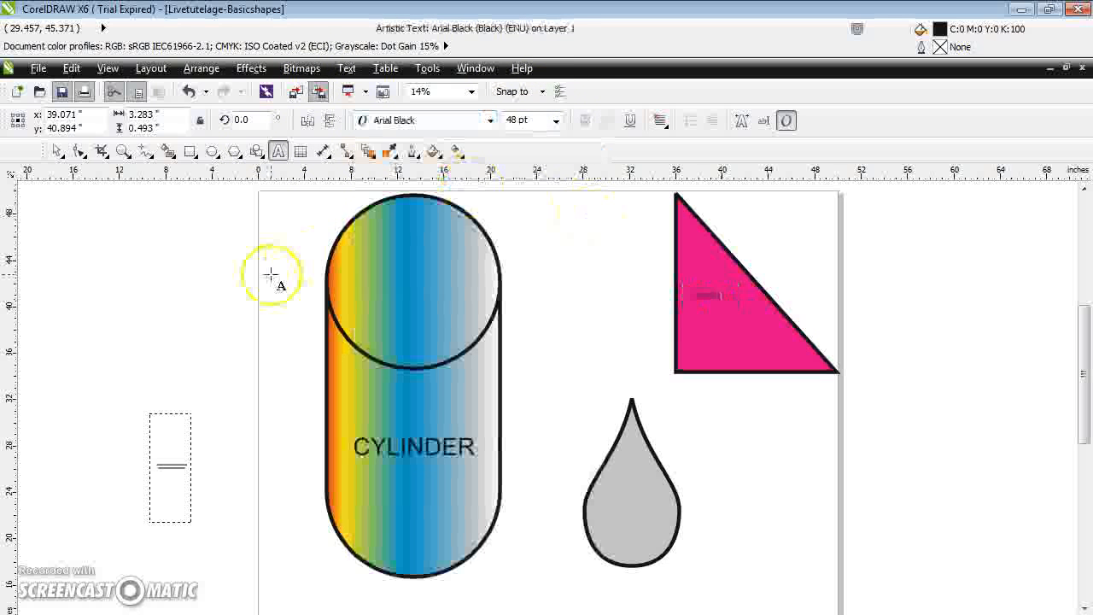
click(162, 251)
click(58, 152)
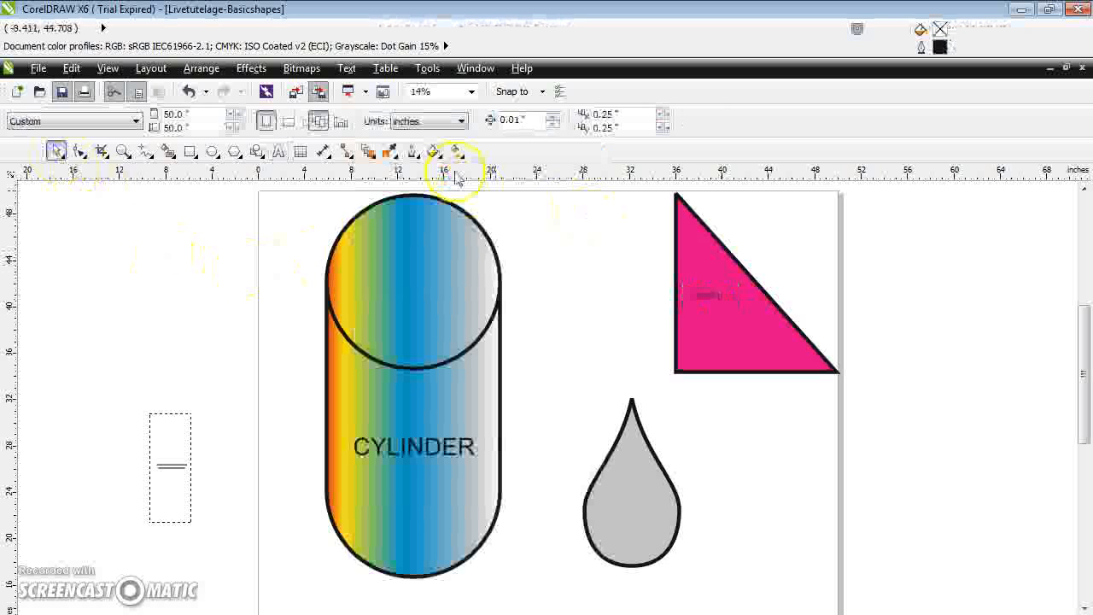
click(707, 295)
click(434, 120)
click(429, 157)
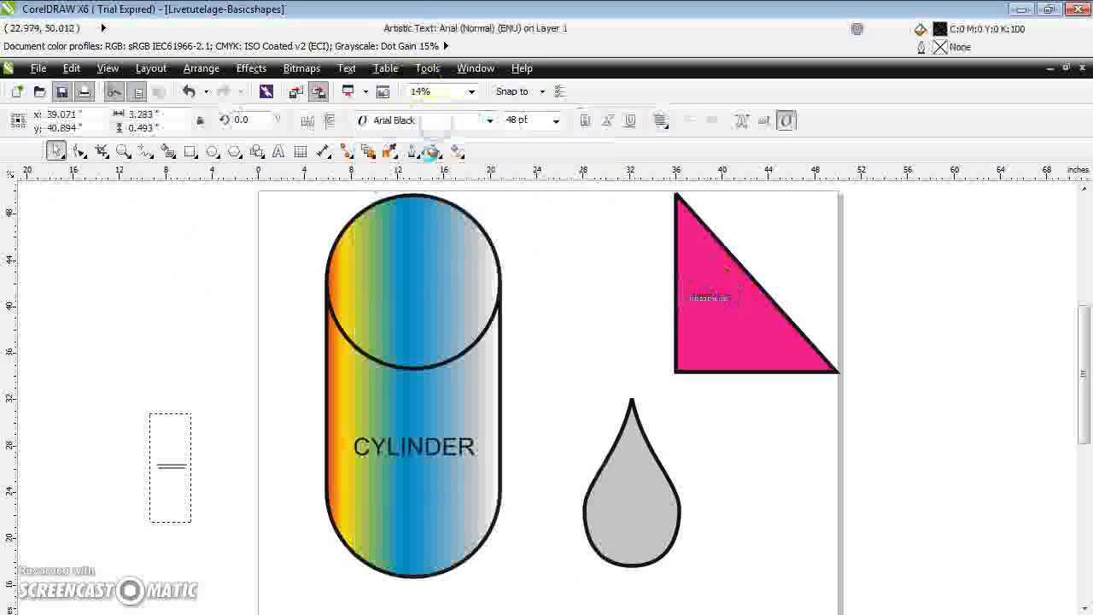
Step: Set the "TRIANGLE" text size to 72 pt and move the label lower so it fits inside the triangle
click(556, 125)
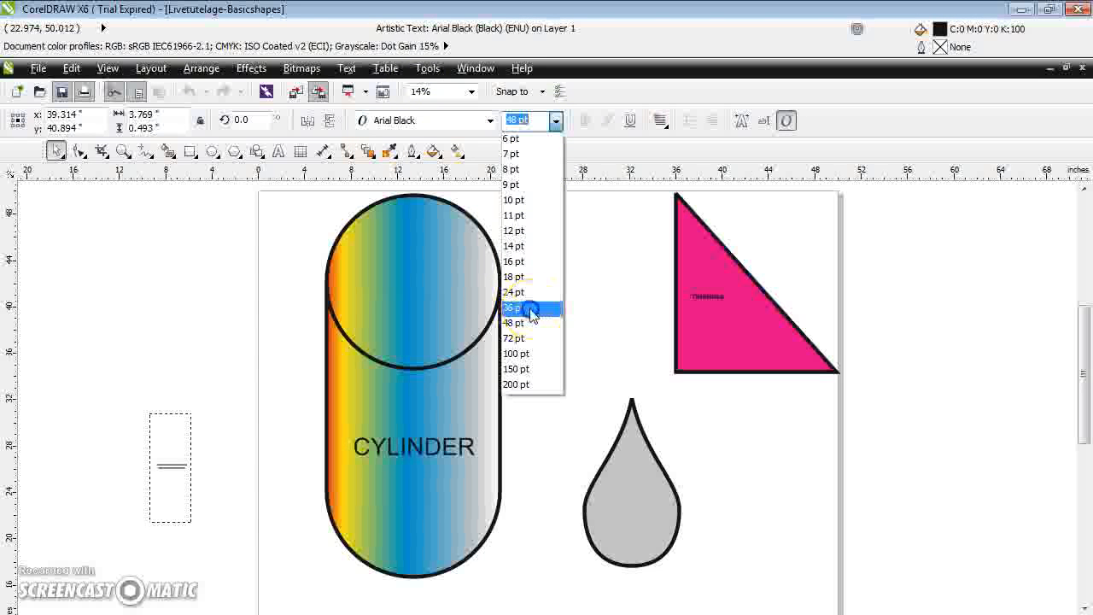
click(529, 338)
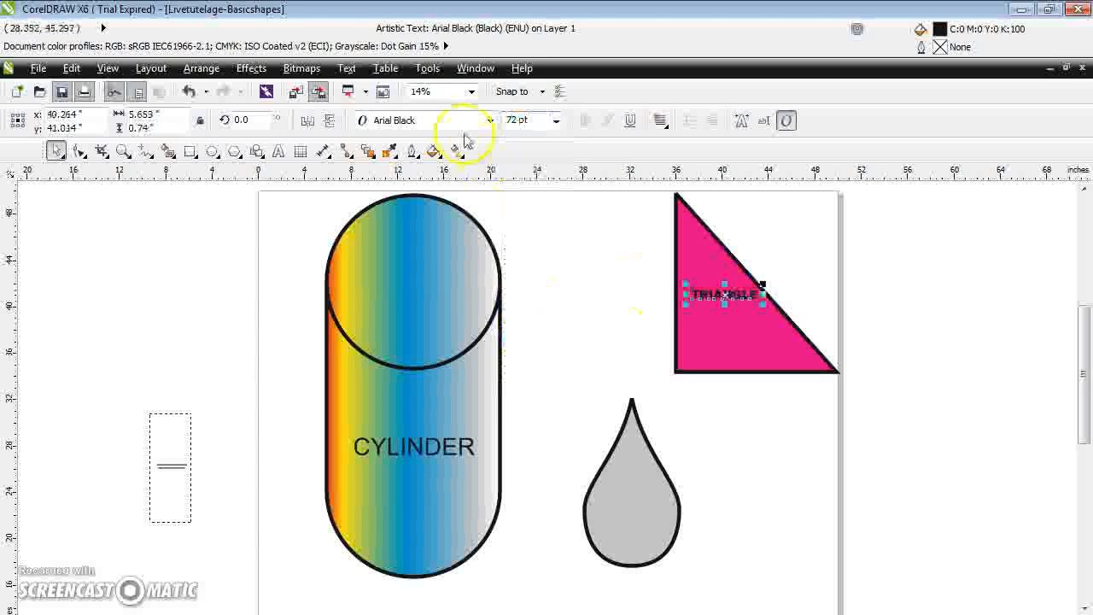
mouse_move(717, 315)
mouse_down()
mouse_move(722, 287)
mouse_move(731, 329)
mouse_up()
click(620, 312)
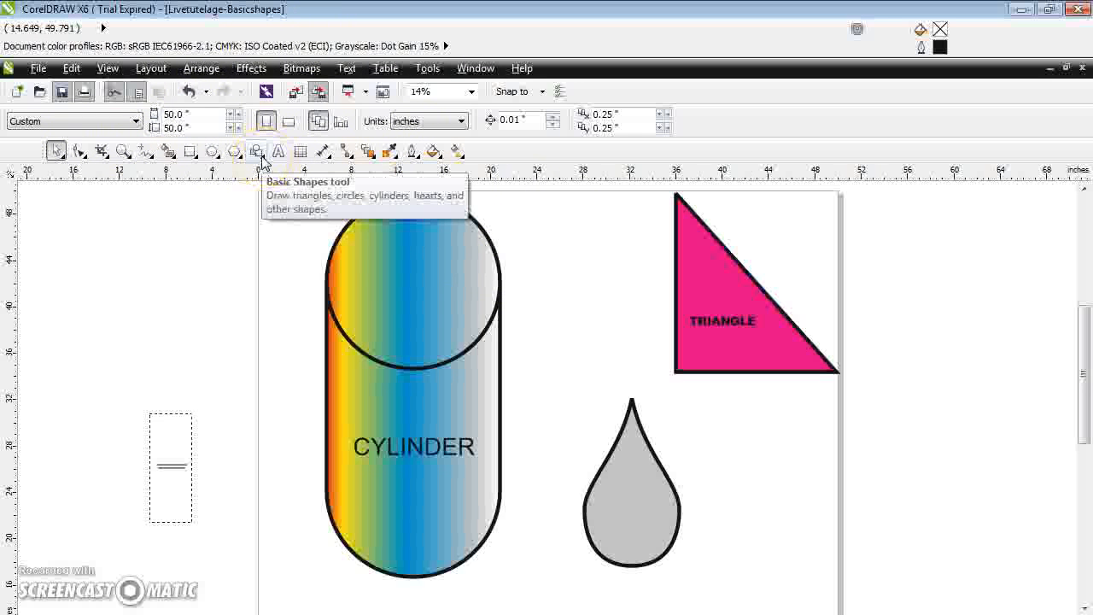
Step: Draw a heart basic shape about 11.2 in wide and 12.4 in high between the cylinder and the triangle, above the teardrop
click(259, 155)
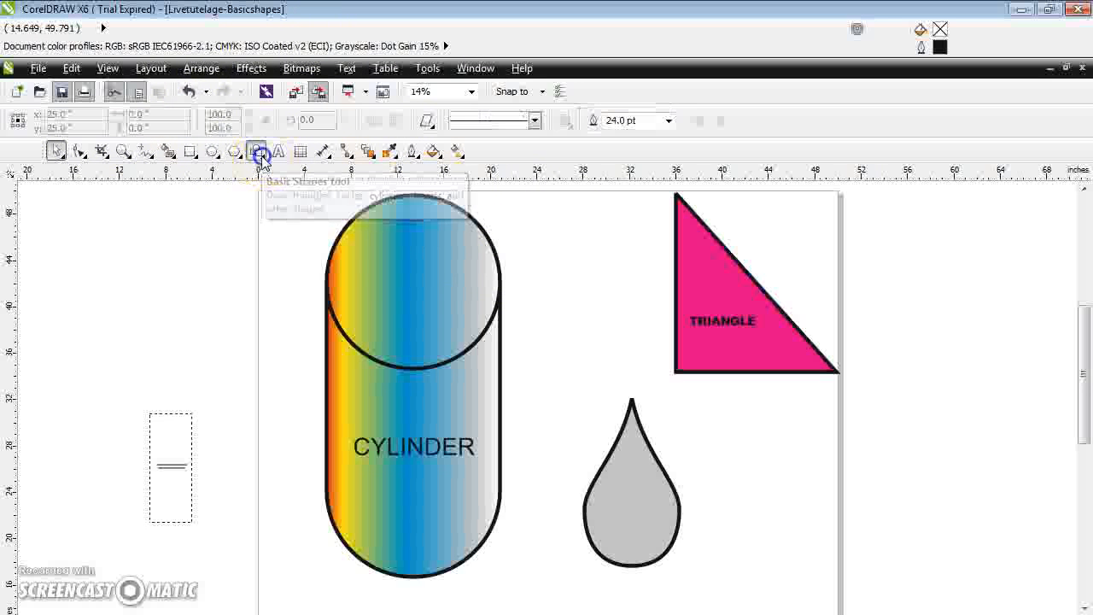
click(428, 121)
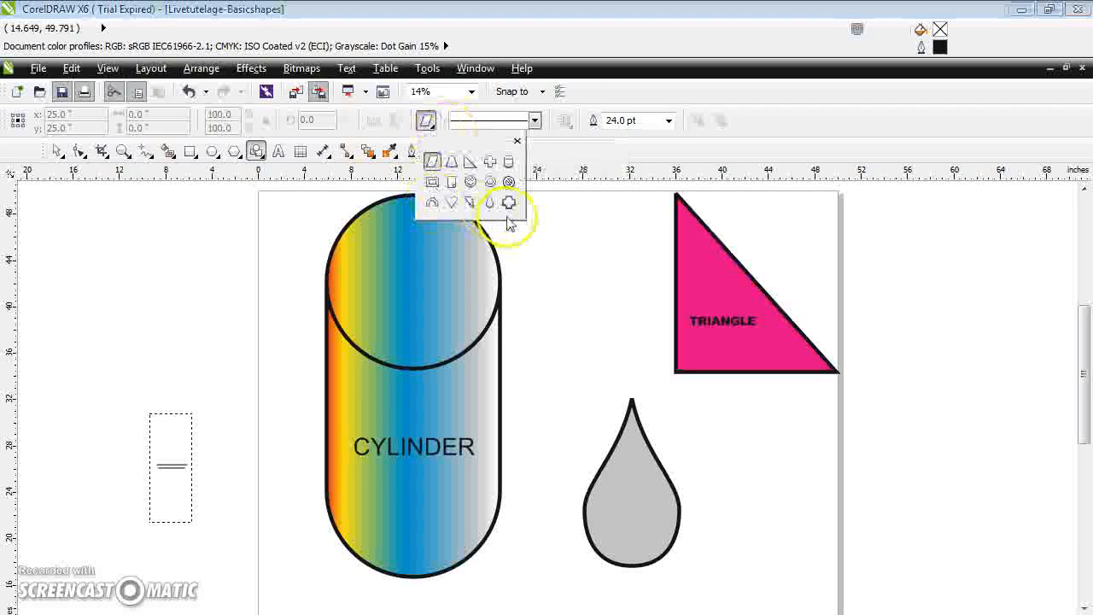
click(452, 203)
drag(531, 250, 663, 395)
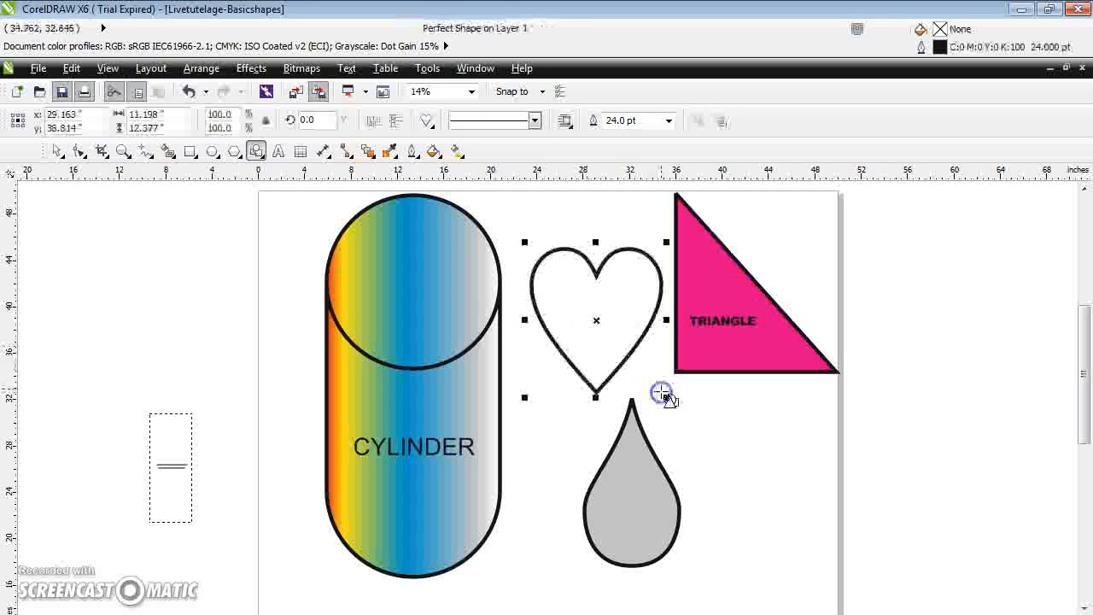
click(535, 121)
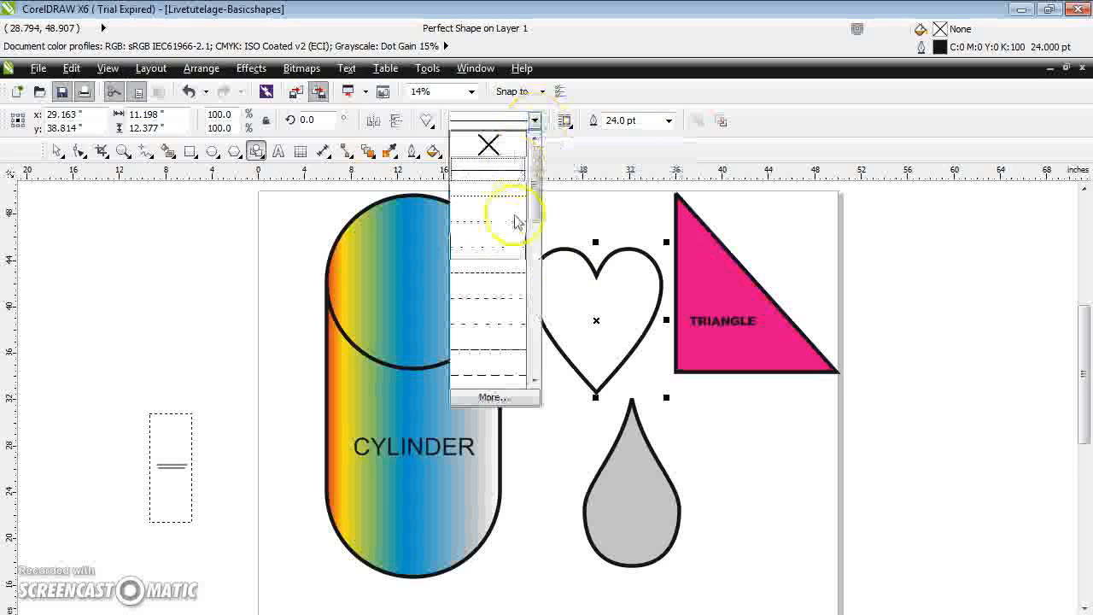
click(535, 120)
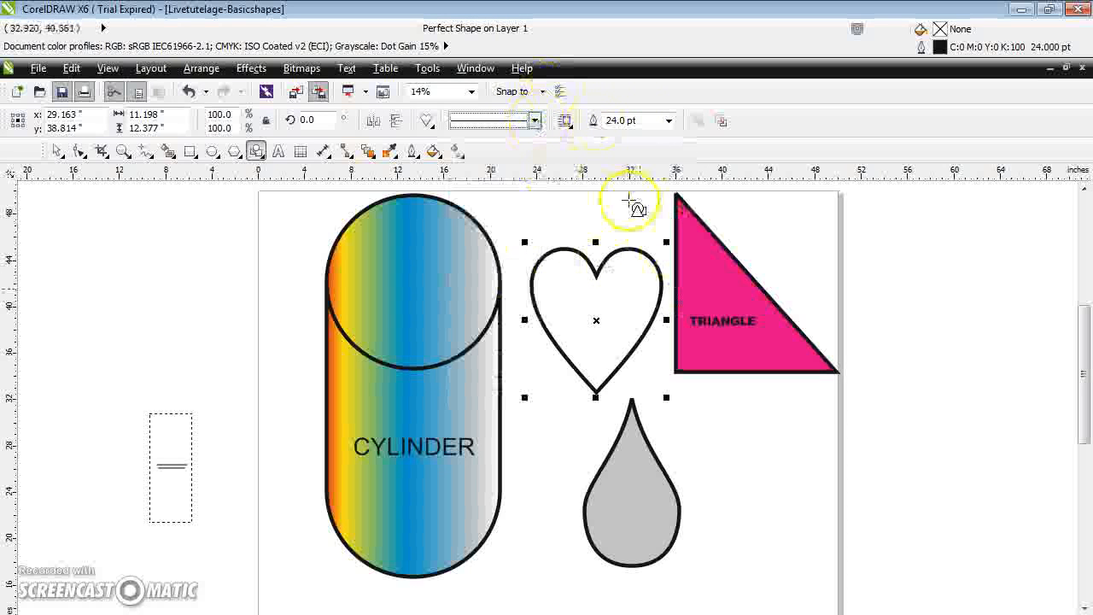
Step: Apply a linear two-color fountain fill to the heart, blending from yellow to green
click(435, 159)
click(443, 202)
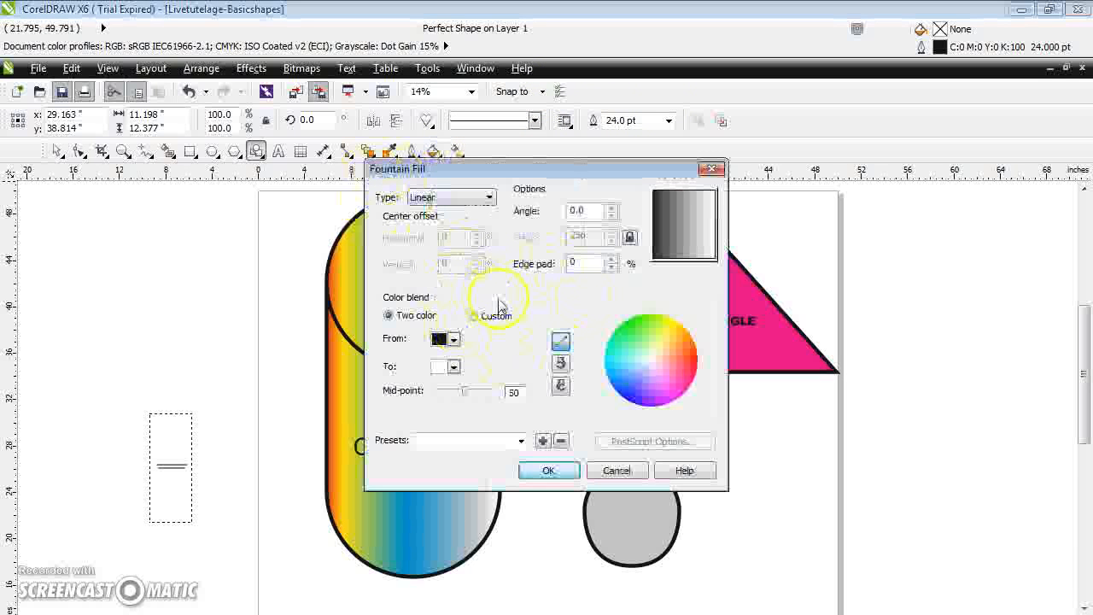
click(454, 340)
click(463, 386)
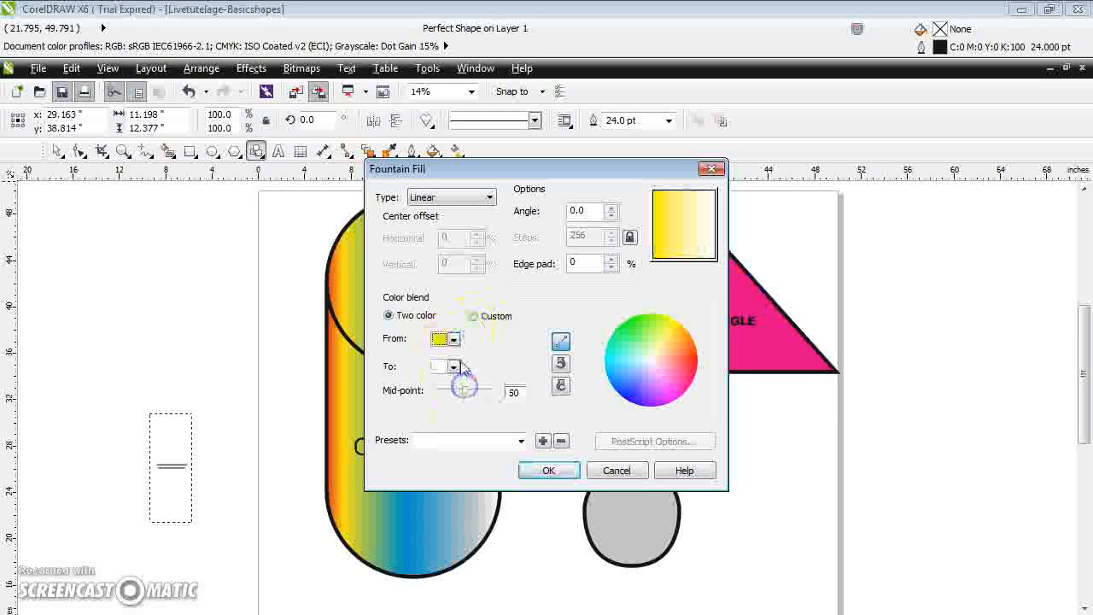
click(453, 367)
click(451, 397)
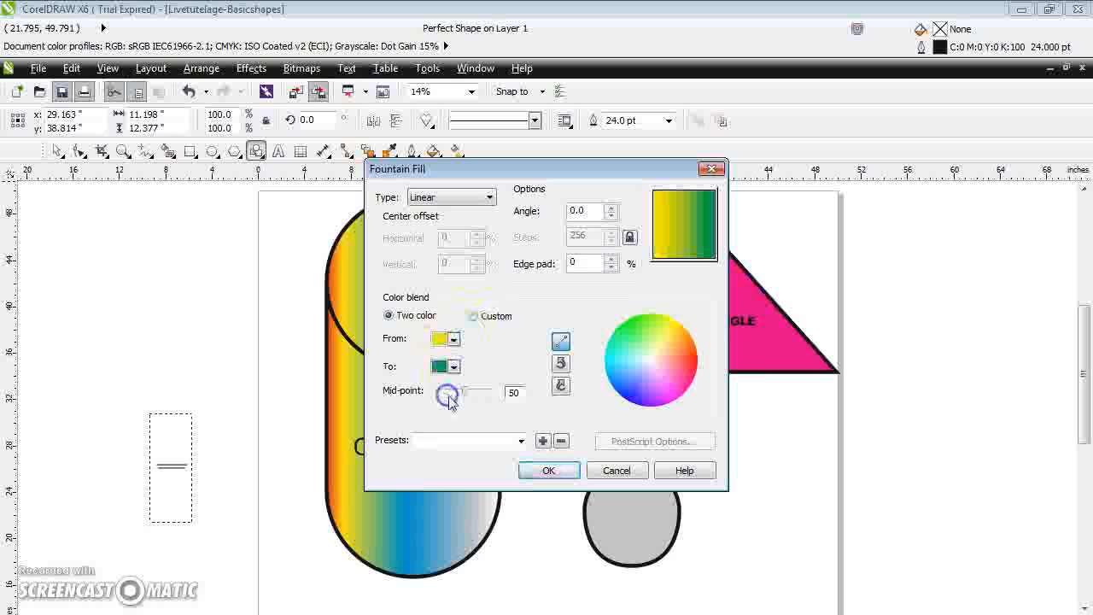
click(538, 469)
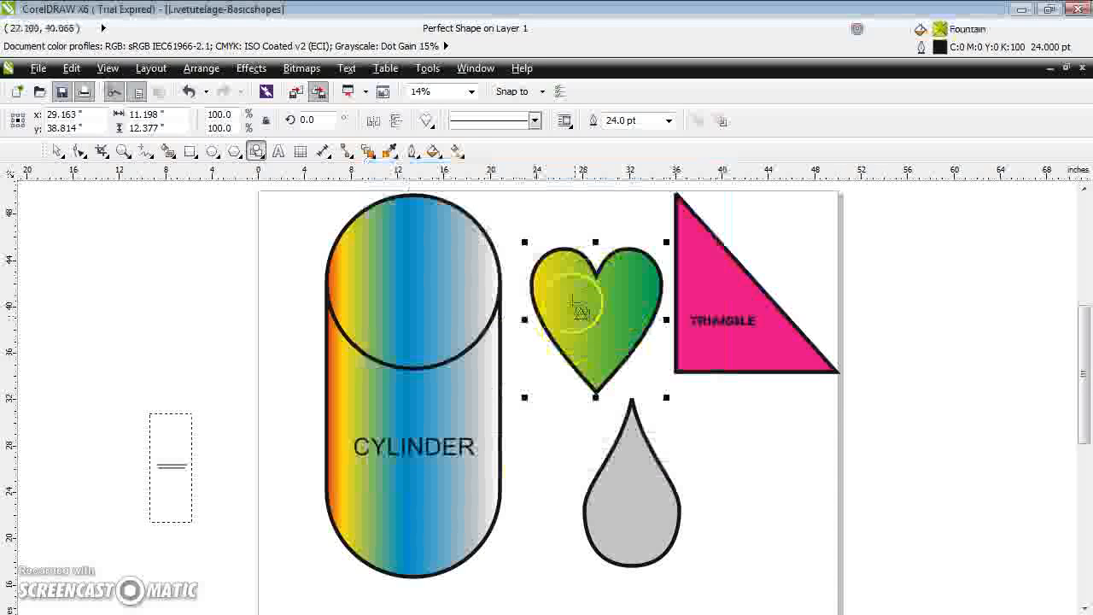
Step: Recolor the heart's linear gradient with the Interactive Fill tool so it blends from purple to periwinkle blue
click(456, 151)
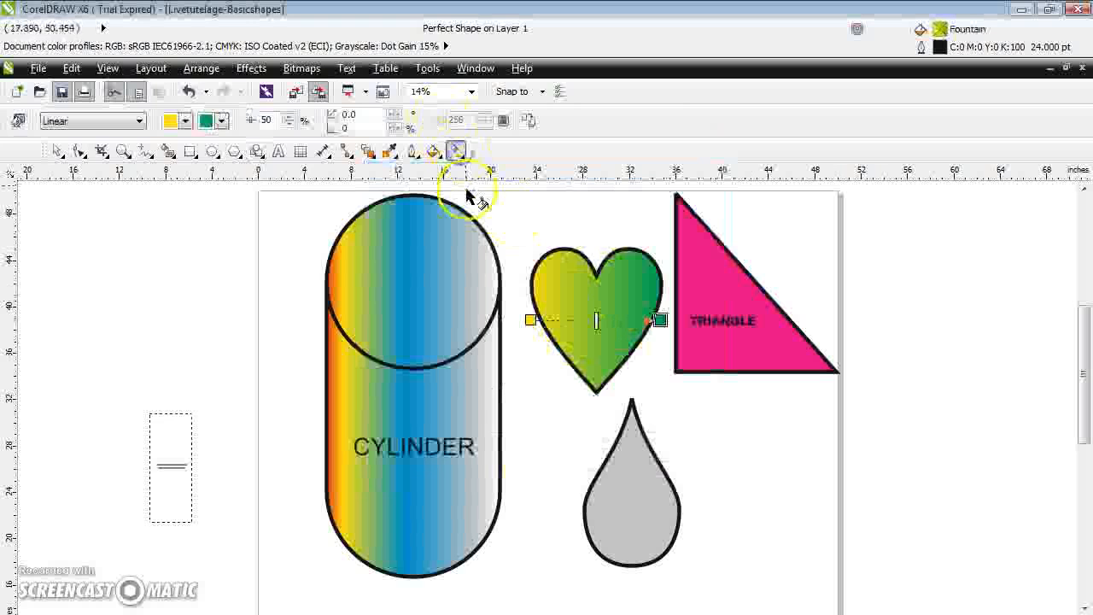
click(220, 123)
click(251, 152)
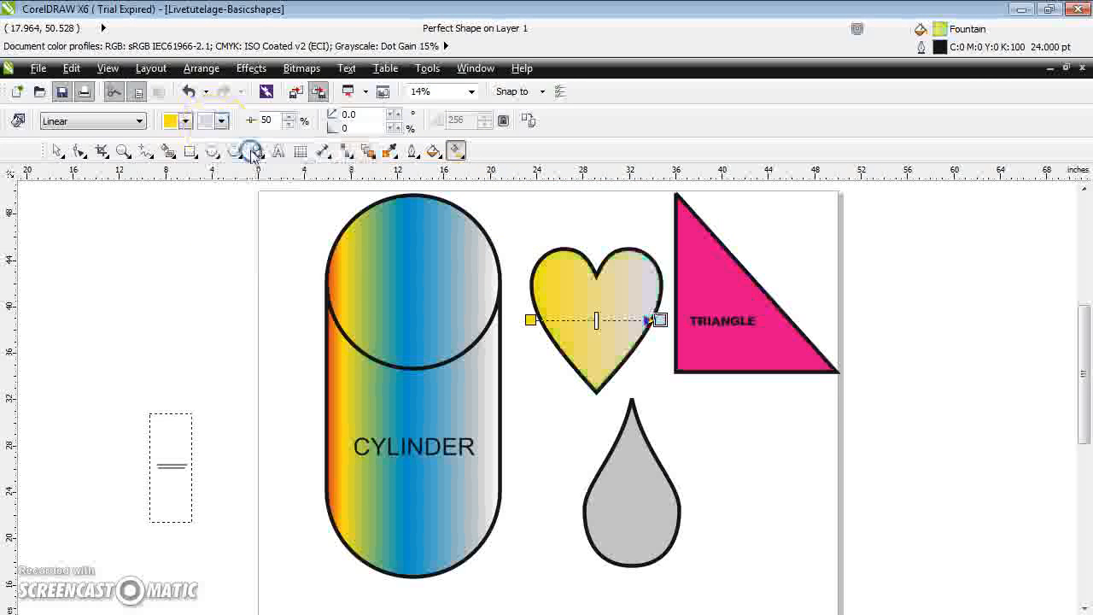
click(221, 122)
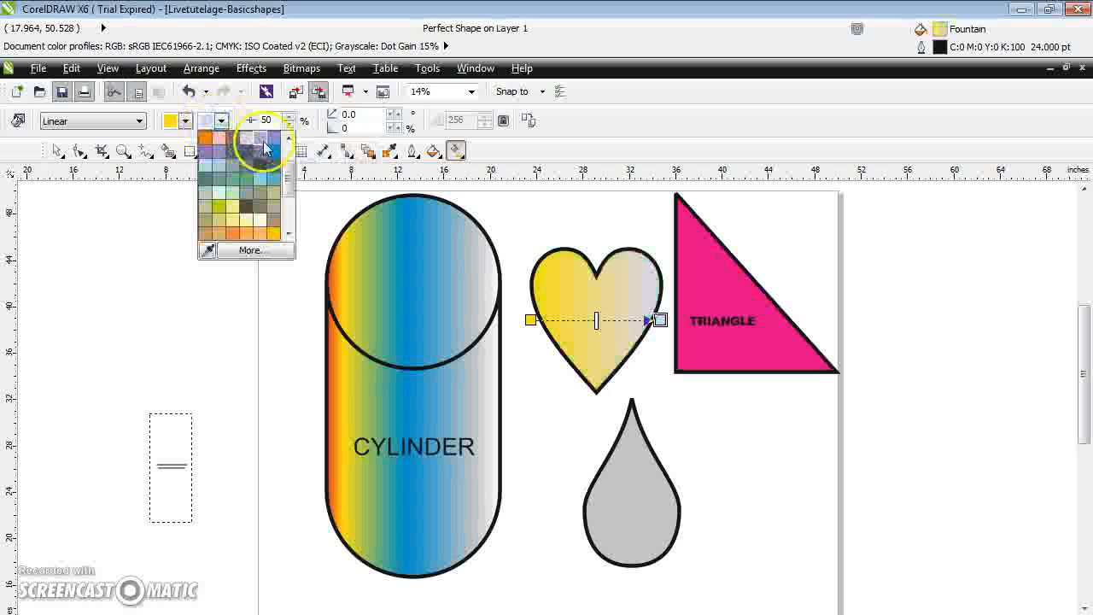
click(265, 147)
click(221, 122)
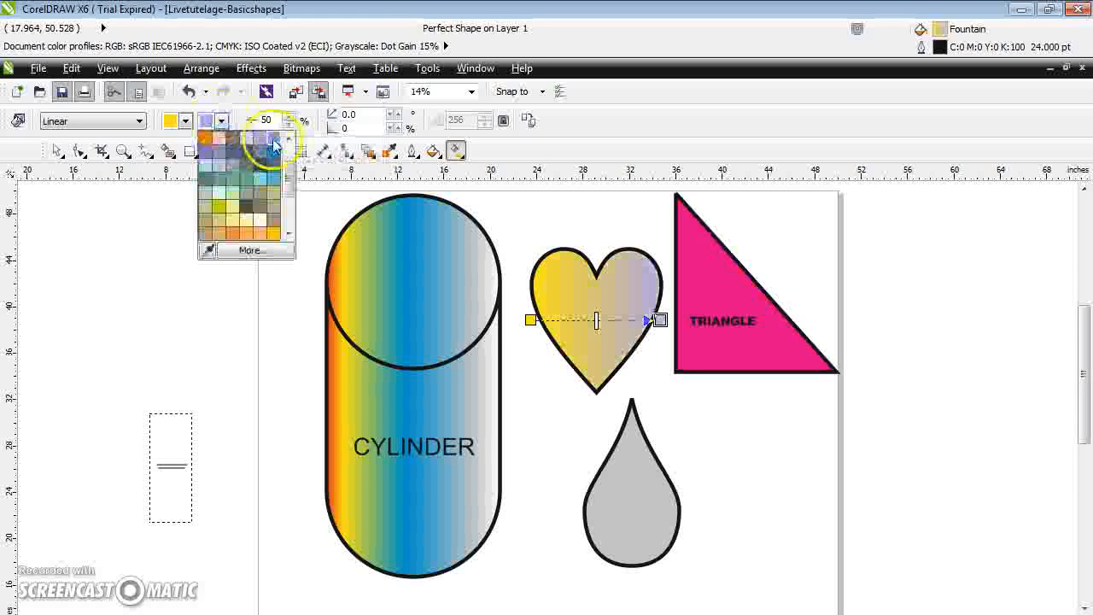
click(275, 139)
click(185, 121)
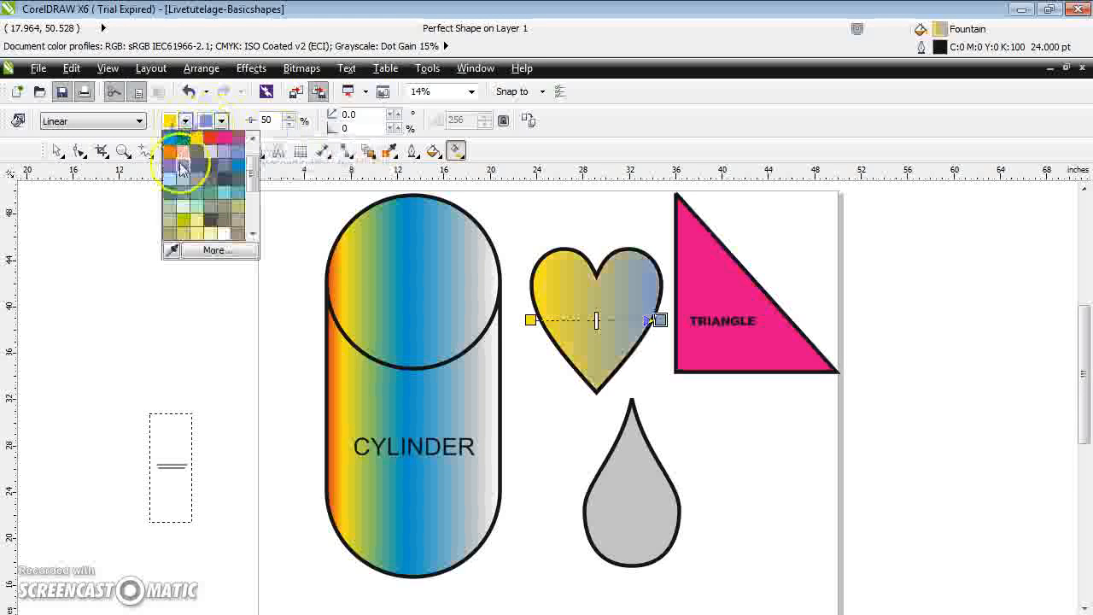
click(197, 160)
Step: Change the heart's gradient to blend from light orange to a deeper orange
click(222, 121)
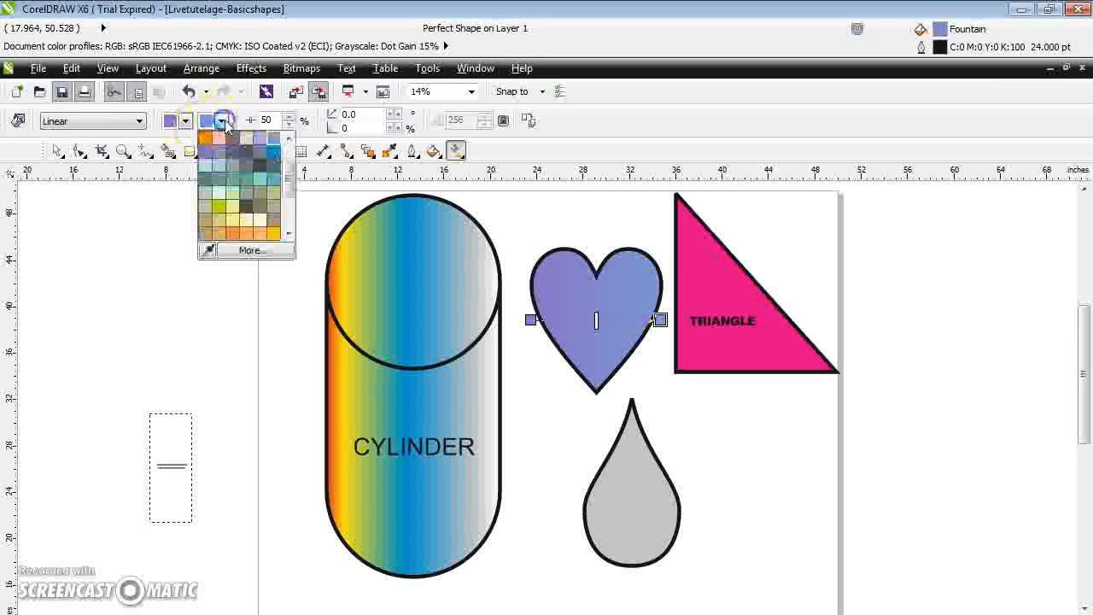
click(205, 139)
click(185, 121)
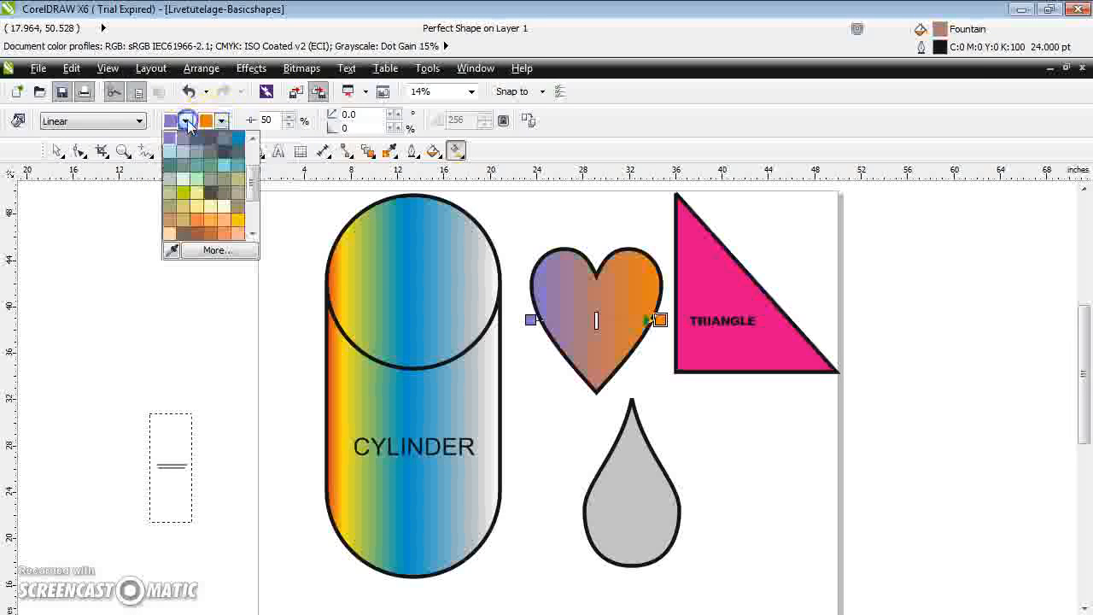
click(196, 221)
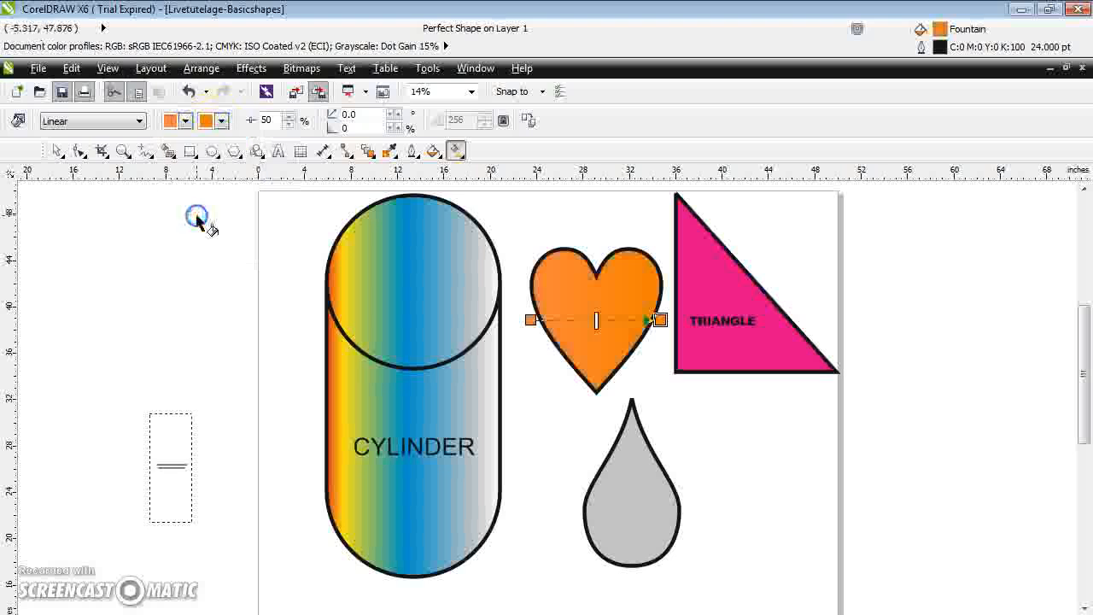